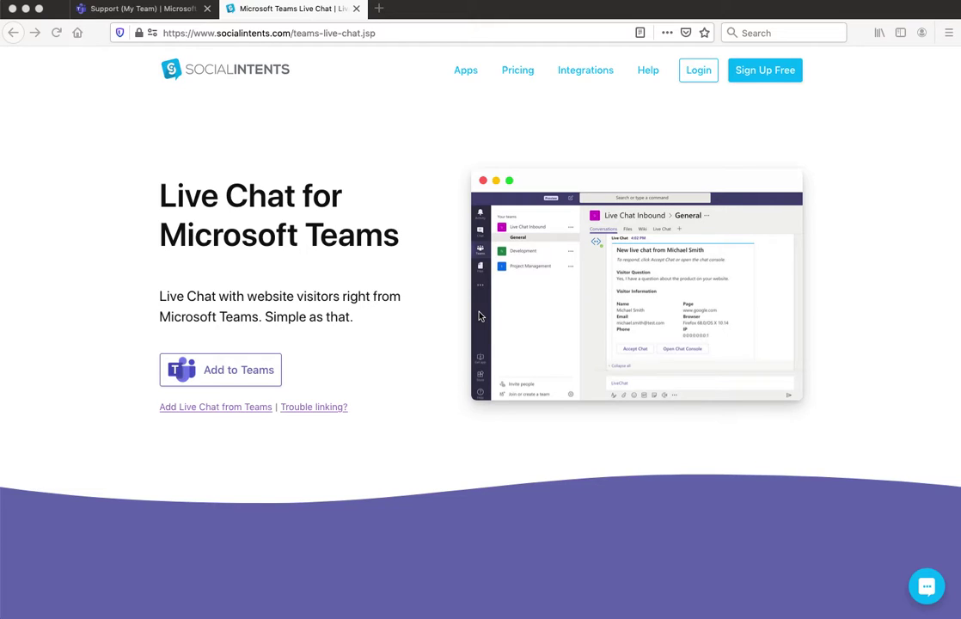
Step: Switch to Microsoft Teams and search the apps available as a new Support channel tab for "live chat", then dismiss the search
left_click(159, 10)
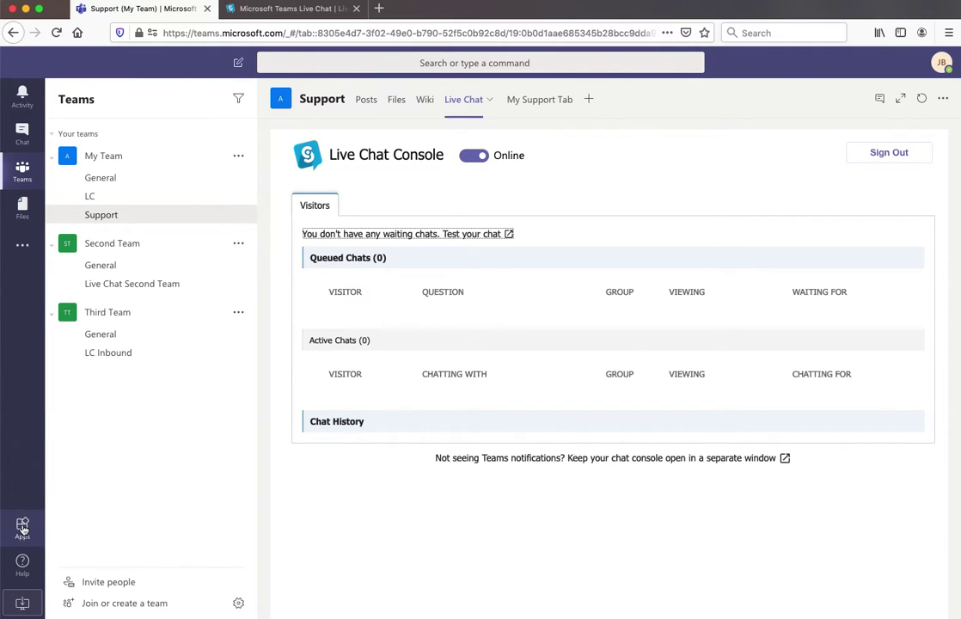
left_click(589, 101)
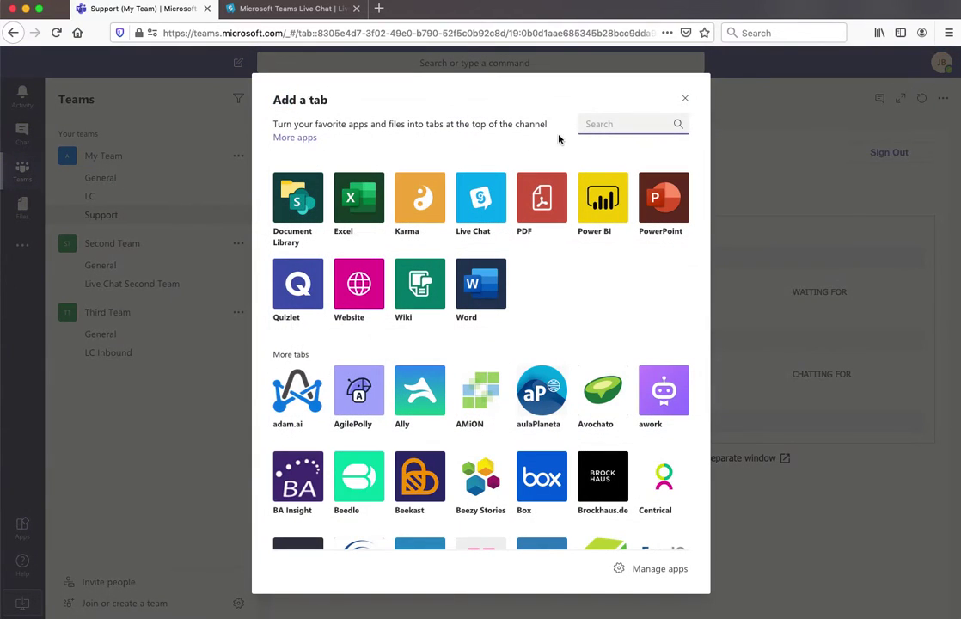
type("live chat")
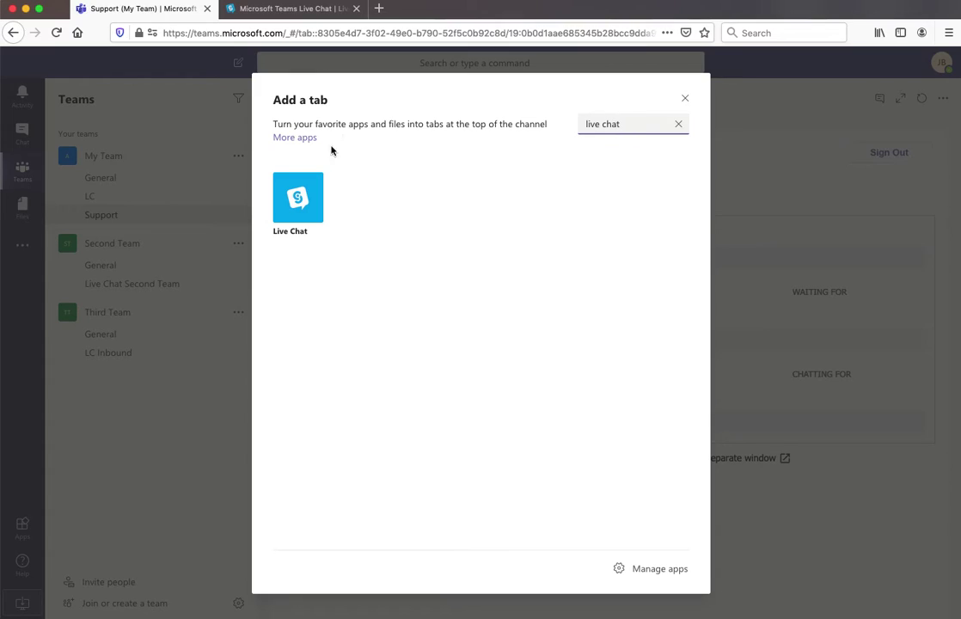
left_click(683, 99)
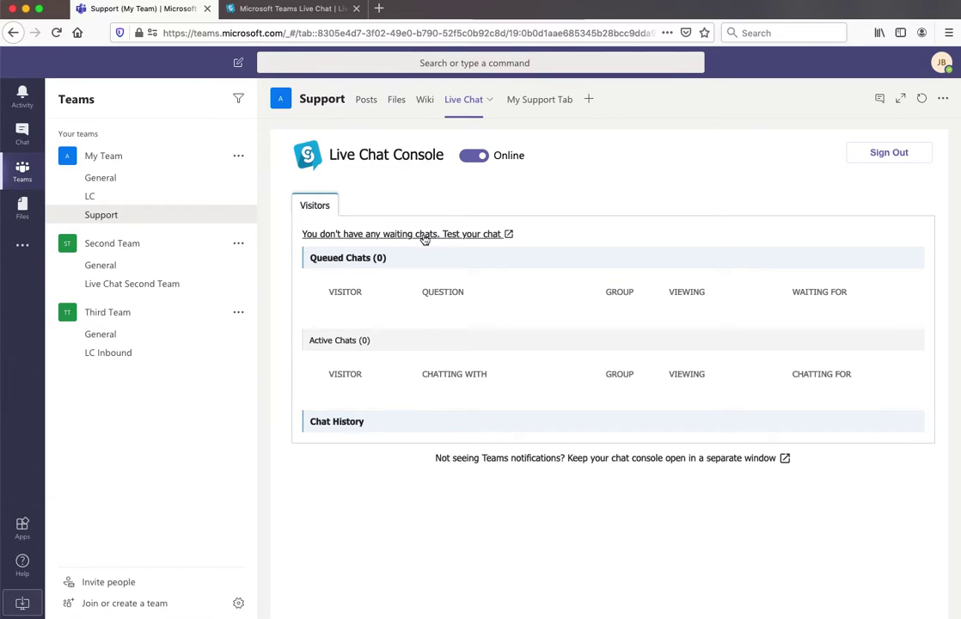
Step: Open the test chat preview from the Live Chat Console and fill in the visitor's name and e-mail in the chat form
left_click(456, 235)
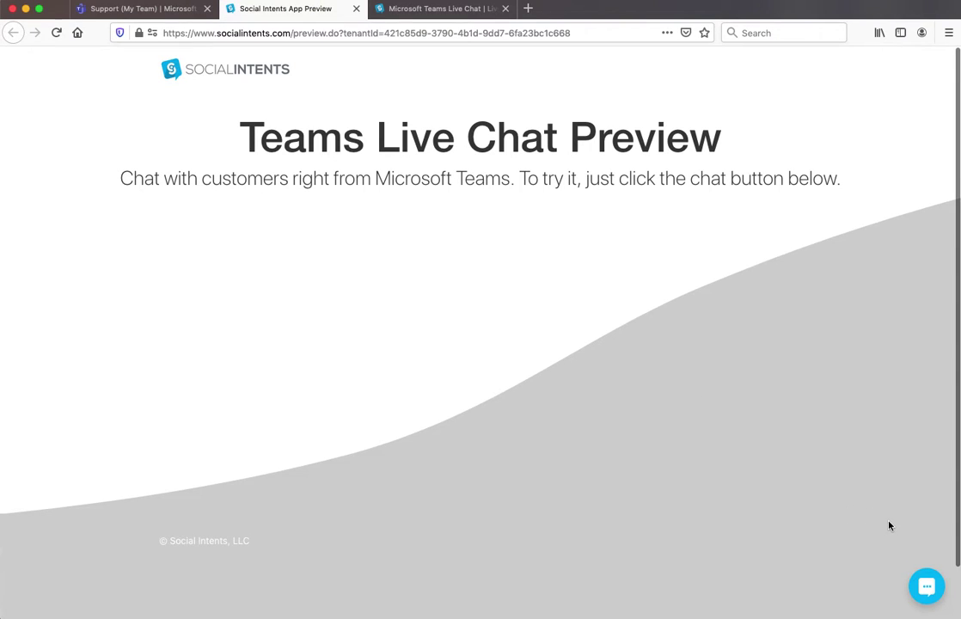
left_click(927, 595)
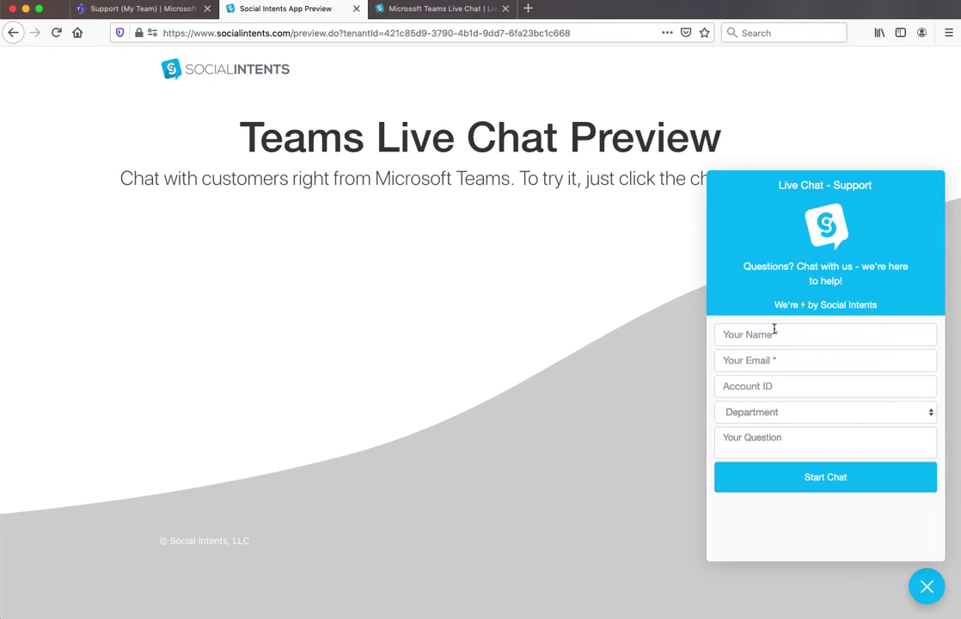
left_click(763, 333)
type("james")
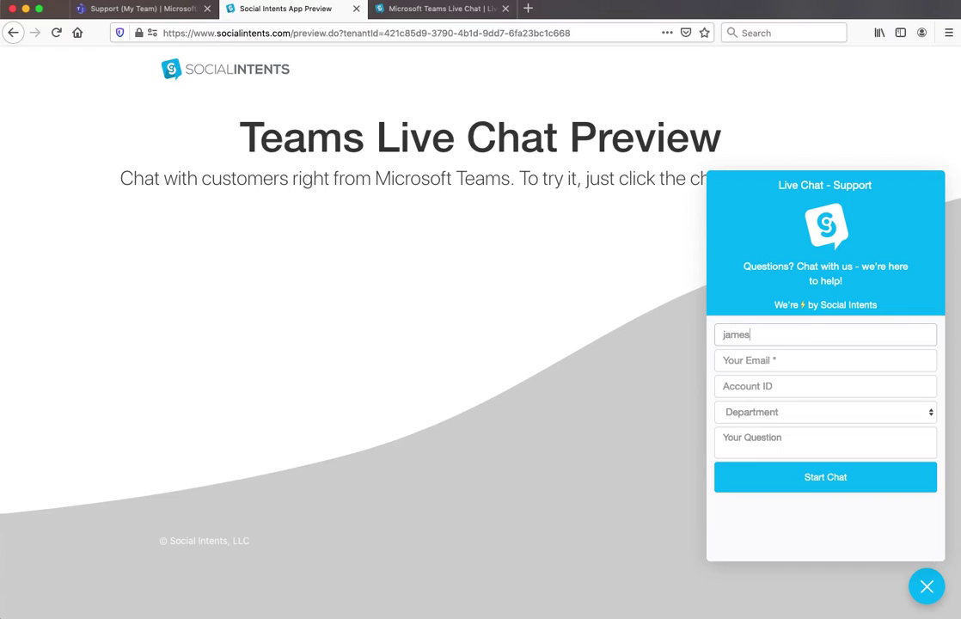
key("Tab")
type("james@test.com")
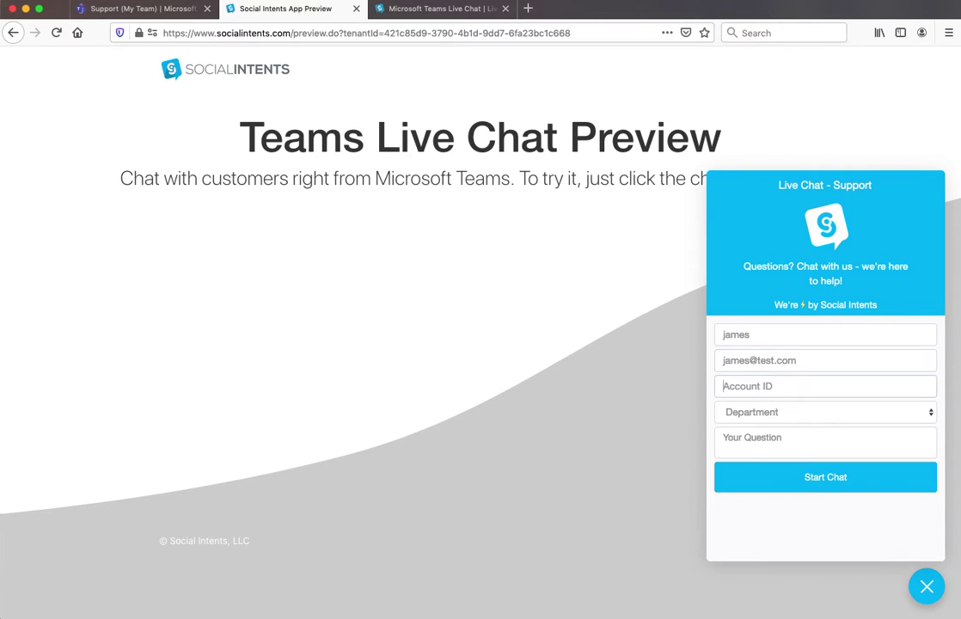
Step: Enter the account ID, choose the Sales department, and start the chat with the question "Hi there"
key("Tab")
type("1234")
left_click(769, 416)
left_click(767, 432)
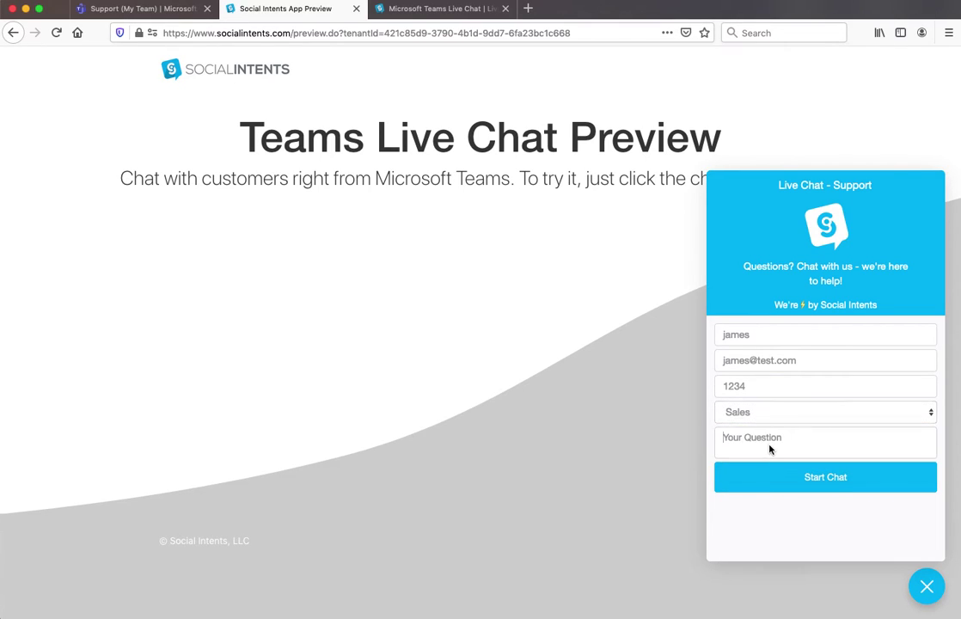
type("Hi there")
left_click(776, 476)
Step: Return to Teams, join the visitor's new chat from the Support channel's posts and reply "hi there" in its thread
left_click(148, 13)
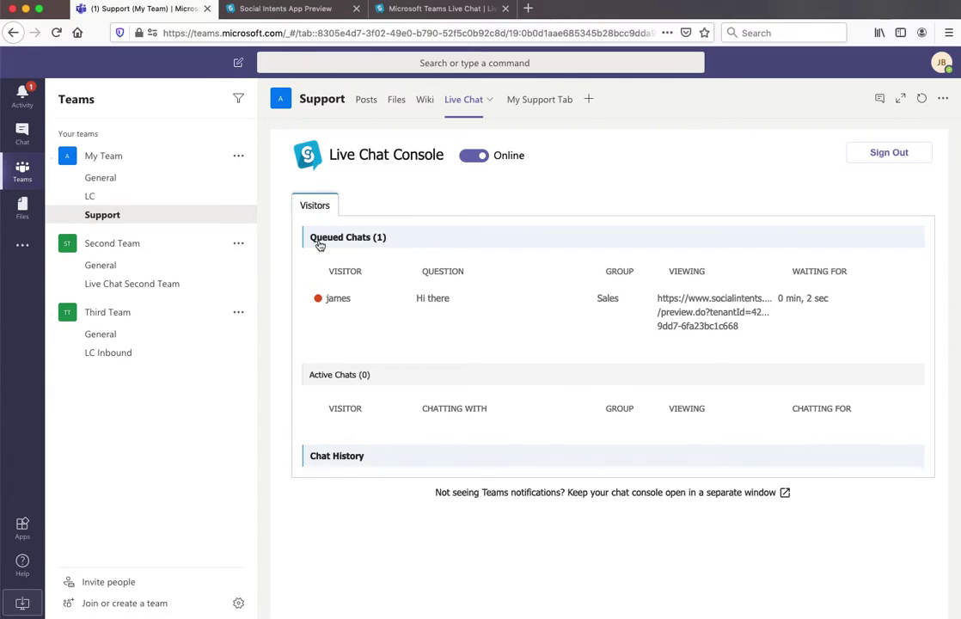
left_click(367, 102)
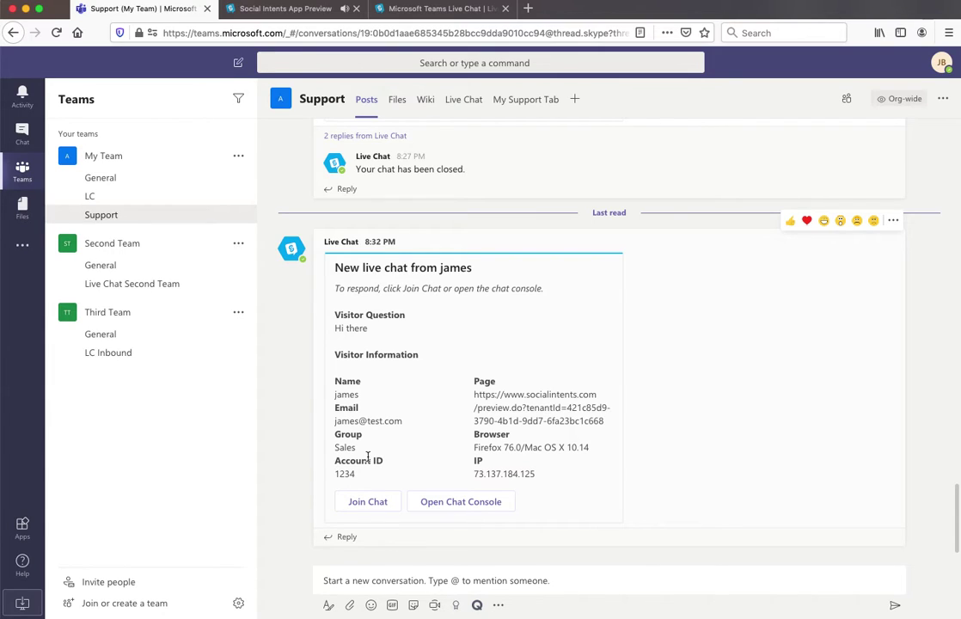
left_click(361, 502)
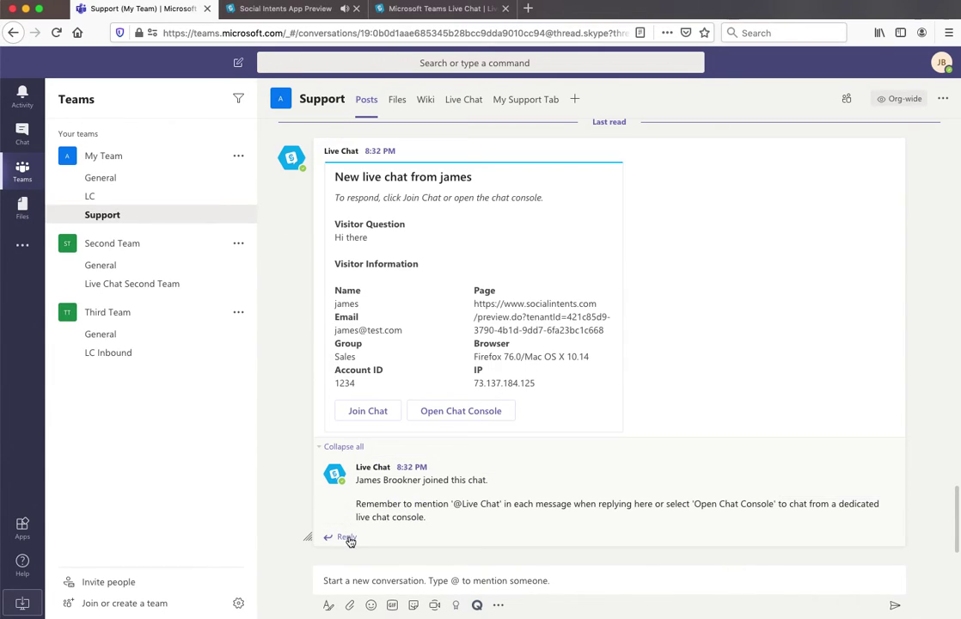
left_click(348, 537)
type("hi there")
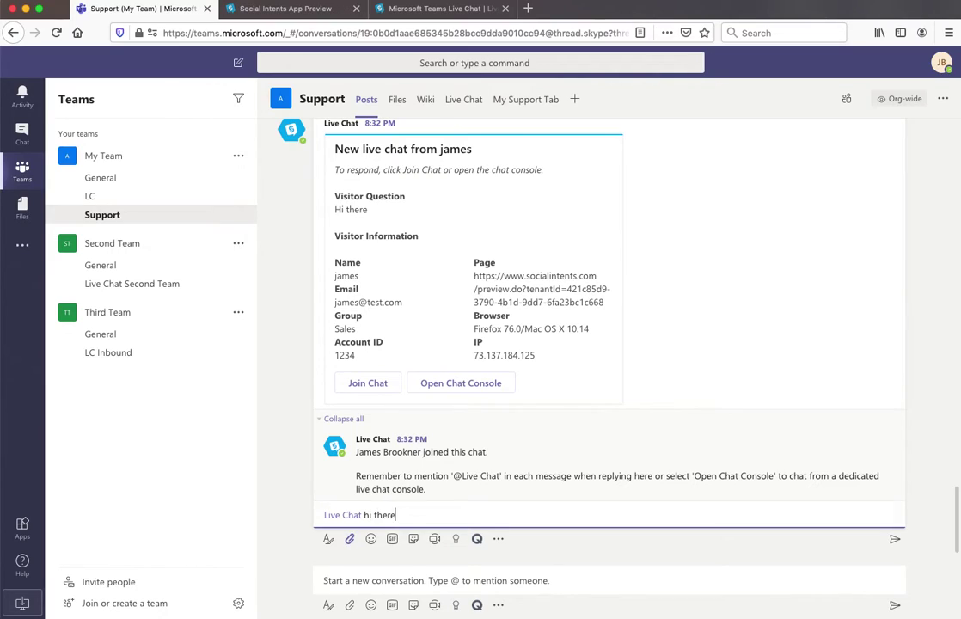
key("Return")
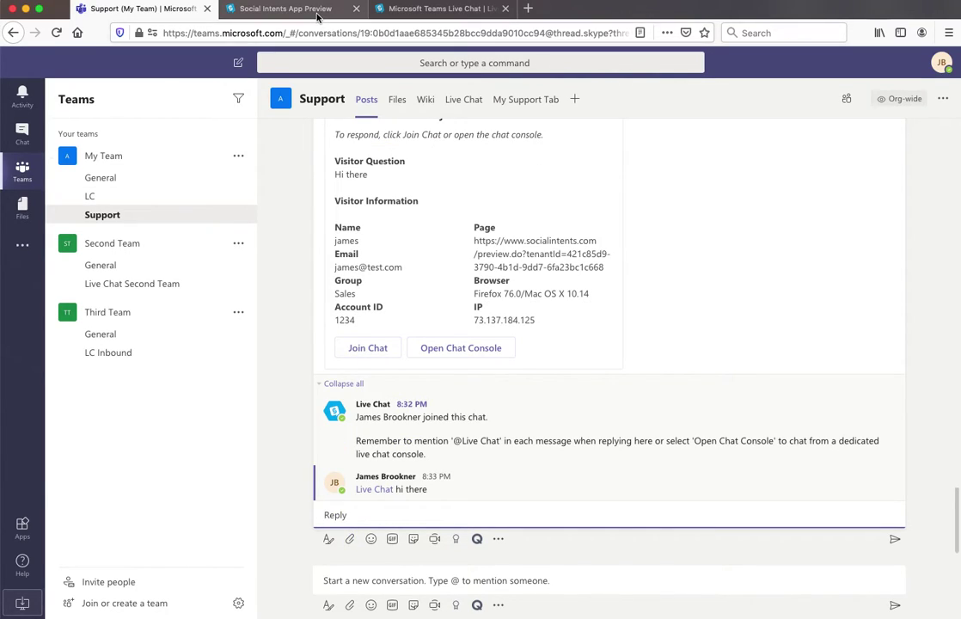
Step: Switch to the Teams Live Chat Preview page and answer "hi there" as the visitor
left_click(317, 15)
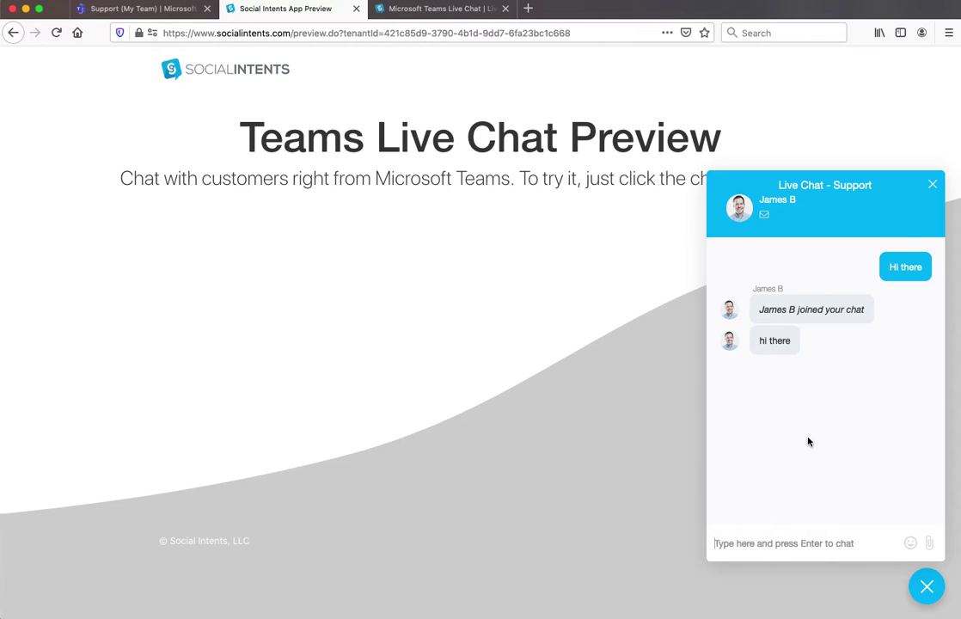
left_click(782, 527)
type("hi there")
key("Return")
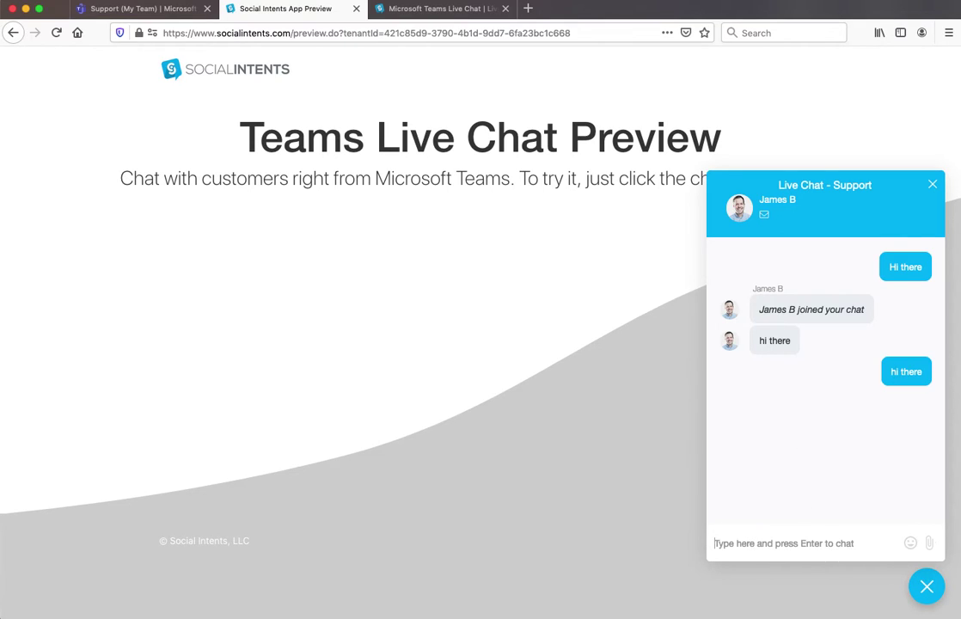
Step: Return to Teams, open the chat console from the visitor's chat post and send "got it here"
left_click(160, 13)
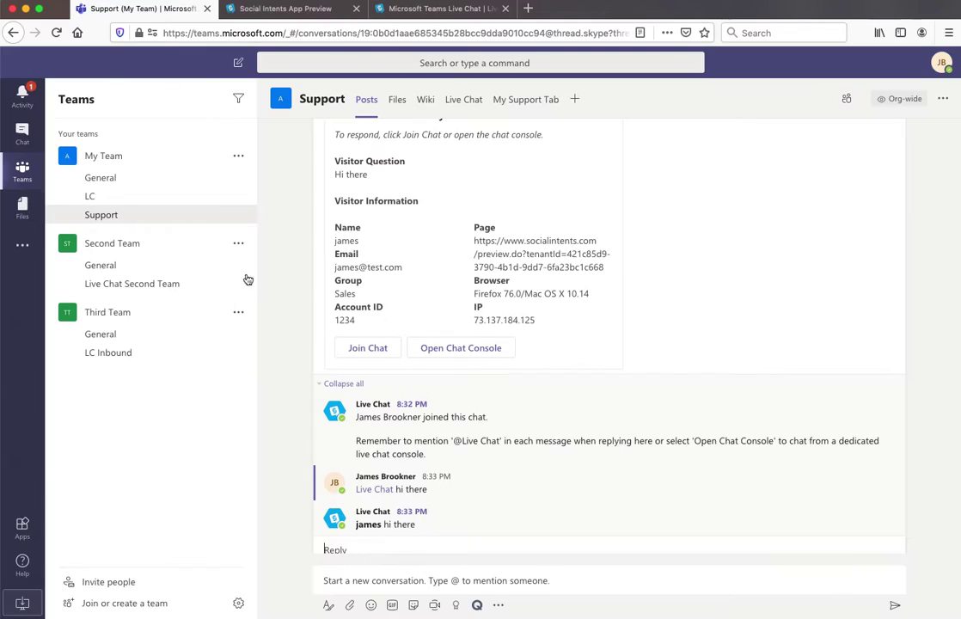
left_click(451, 350)
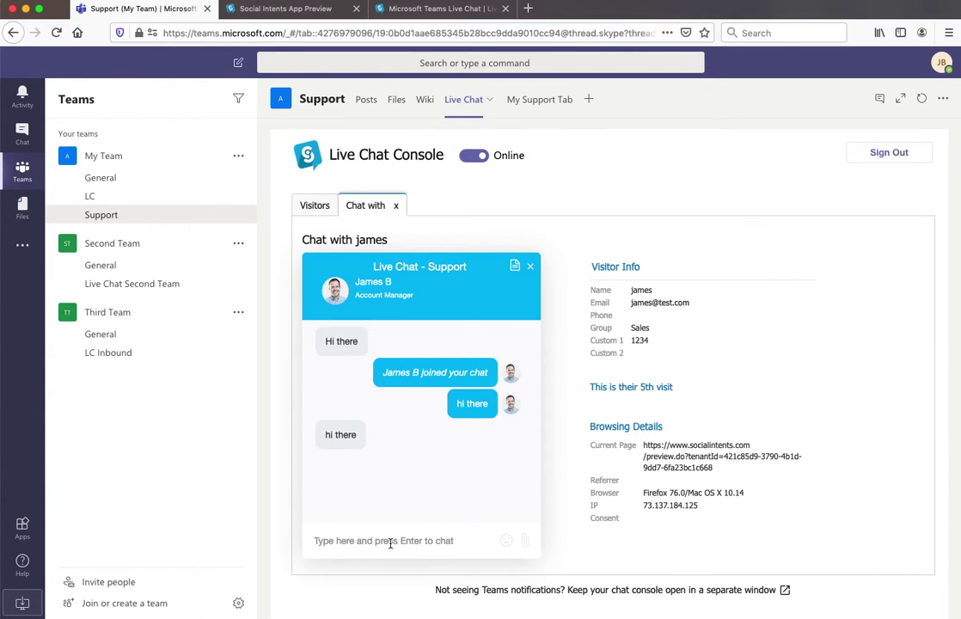
type("got it here")
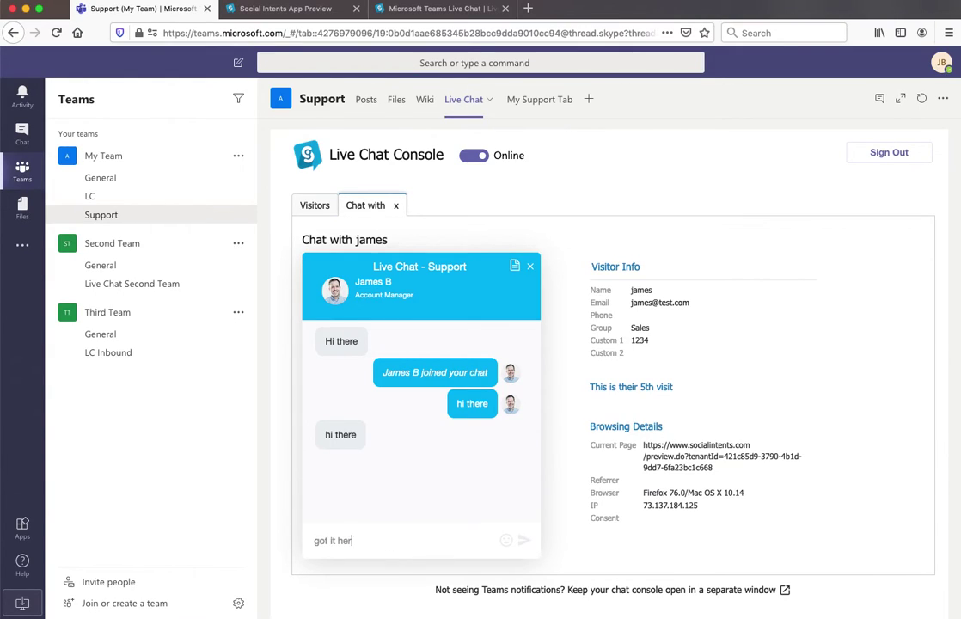
key("Return")
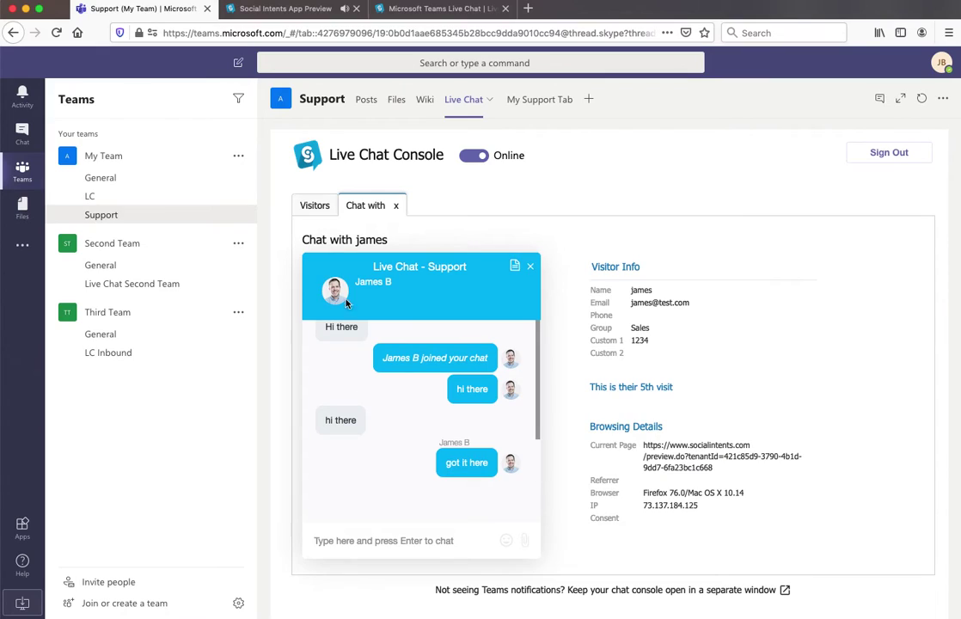
Step: Switch to the Teams Live Chat Preview page and send "great!" as the visitor
left_click(284, 8)
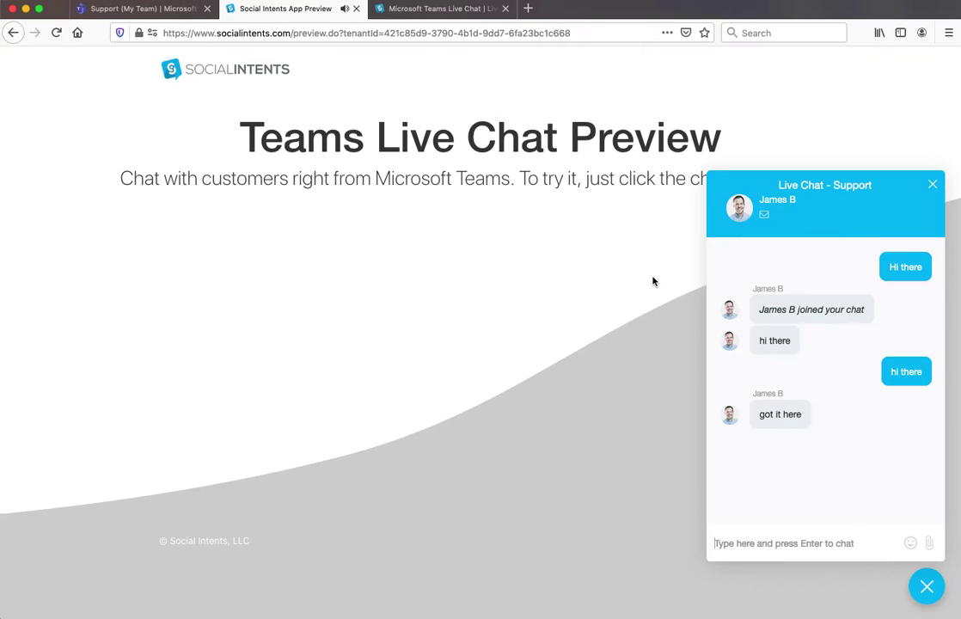
left_click(793, 544)
type("great!")
key("Return")
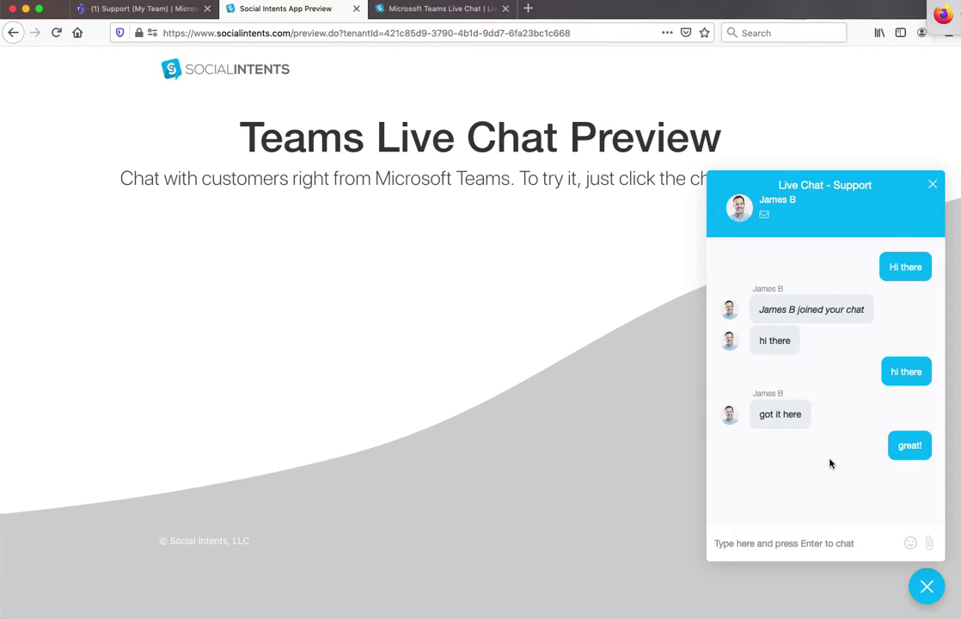
Step: Return to Teams and review the conversation, the console's visitor list and the Support channel's posts
left_click(171, 15)
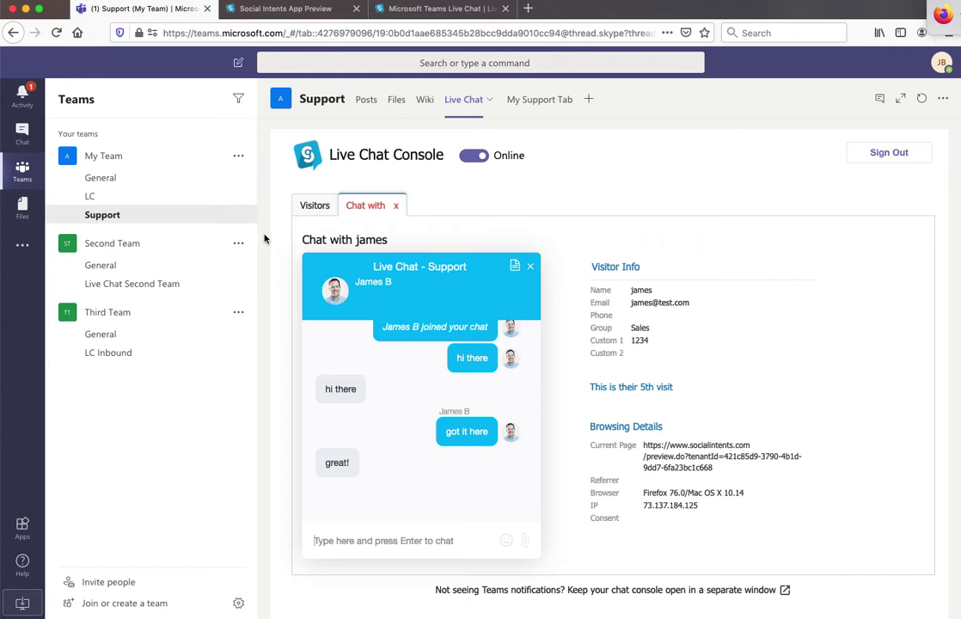
left_click(314, 207)
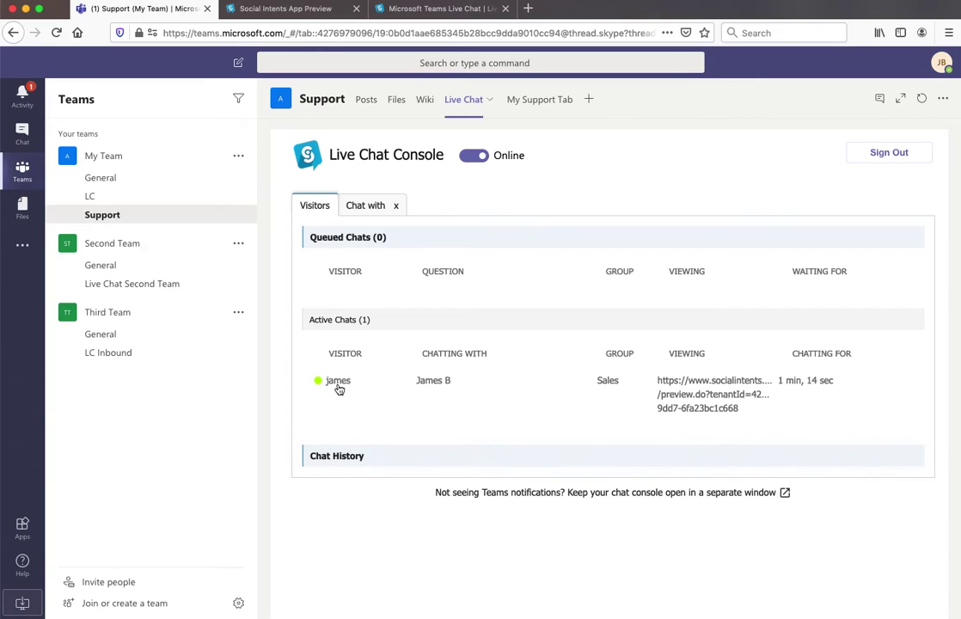
left_click(366, 100)
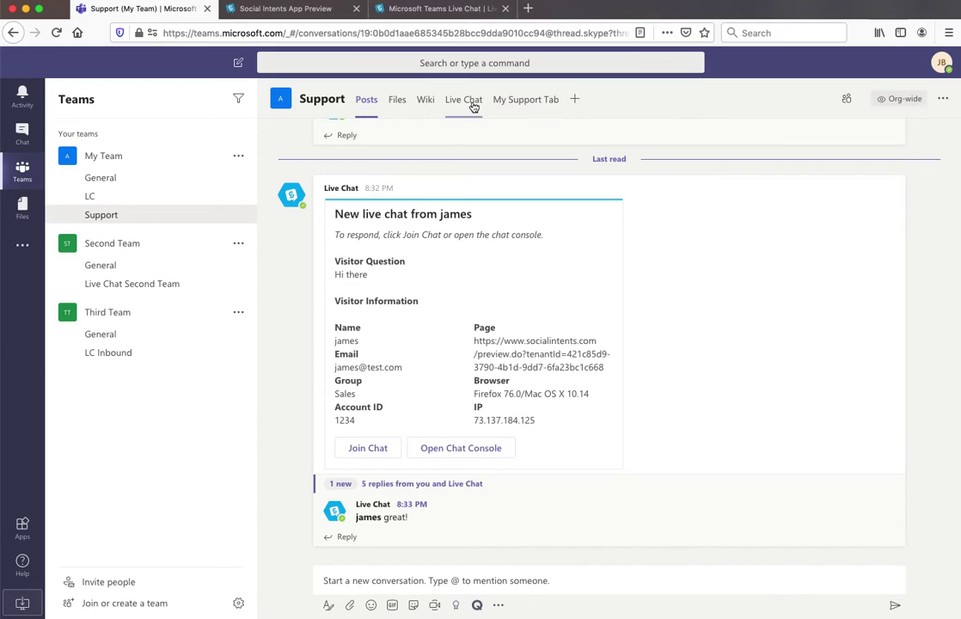
Step: Open the personal Live Chat app and bring up the chat settings of the Live Chat - Support widget for editing
left_click(16, 248)
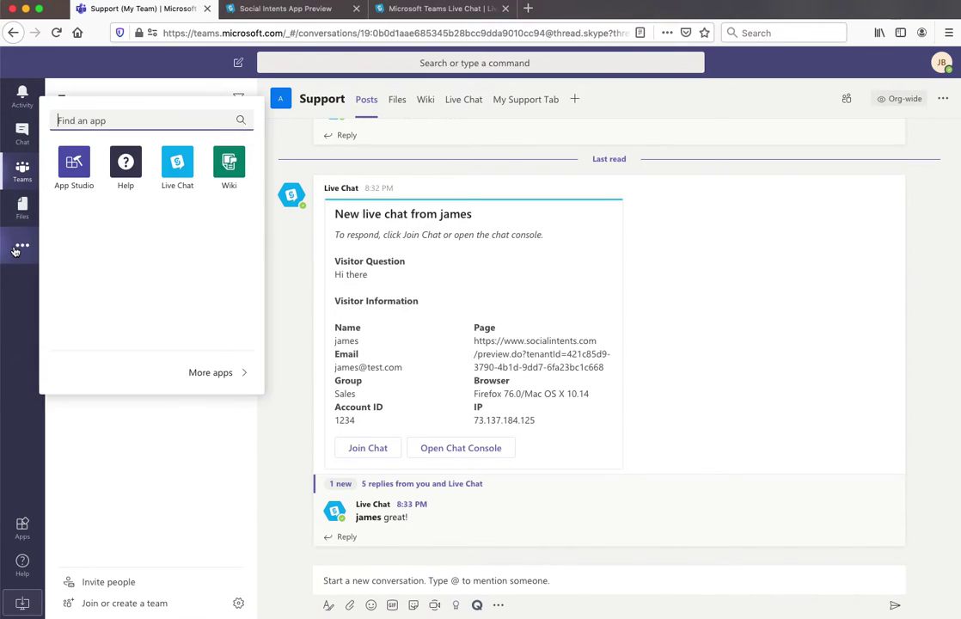
left_click(176, 172)
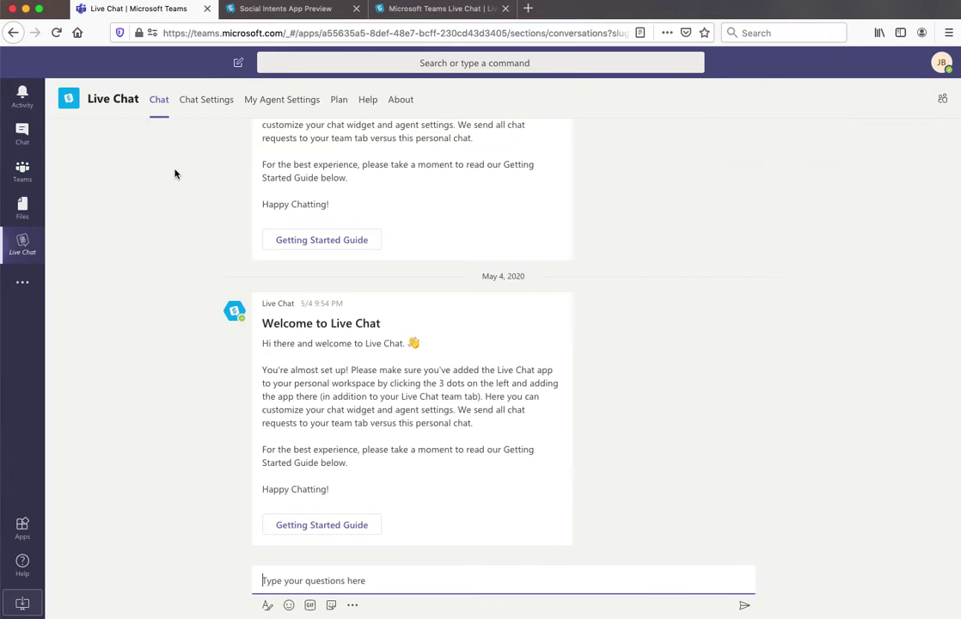
left_click(213, 100)
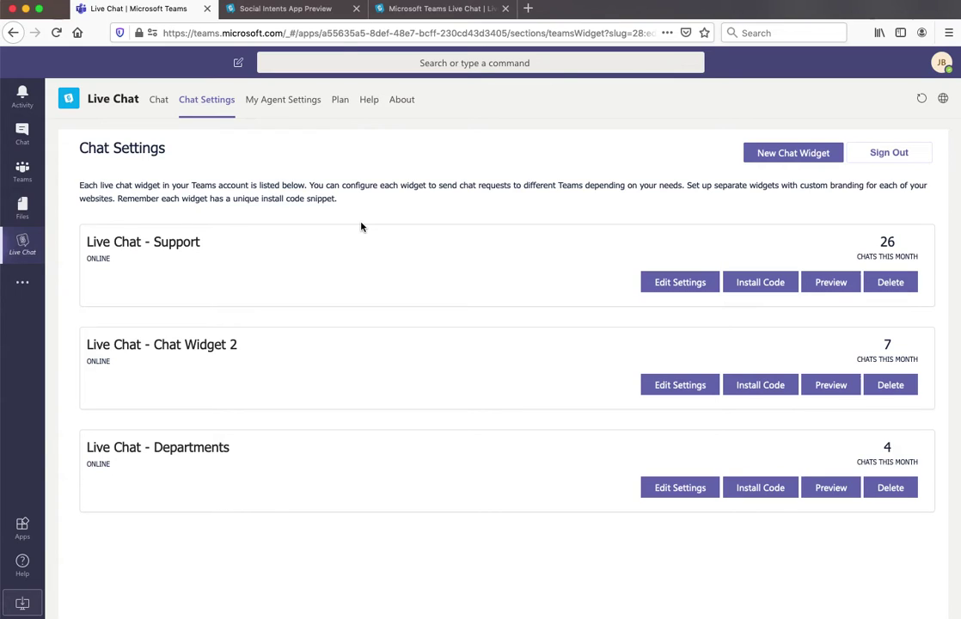
left_click(641, 291)
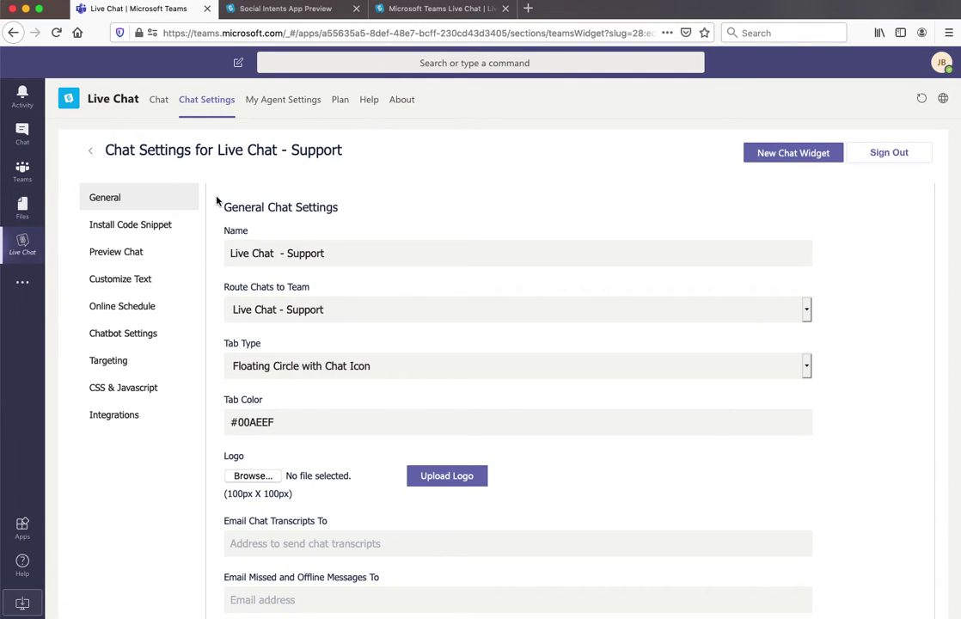
Step: Try routing the widget's chats to Private Team, and restore the routing to Live Chat - Support
scroll(215, 284, "down", 2)
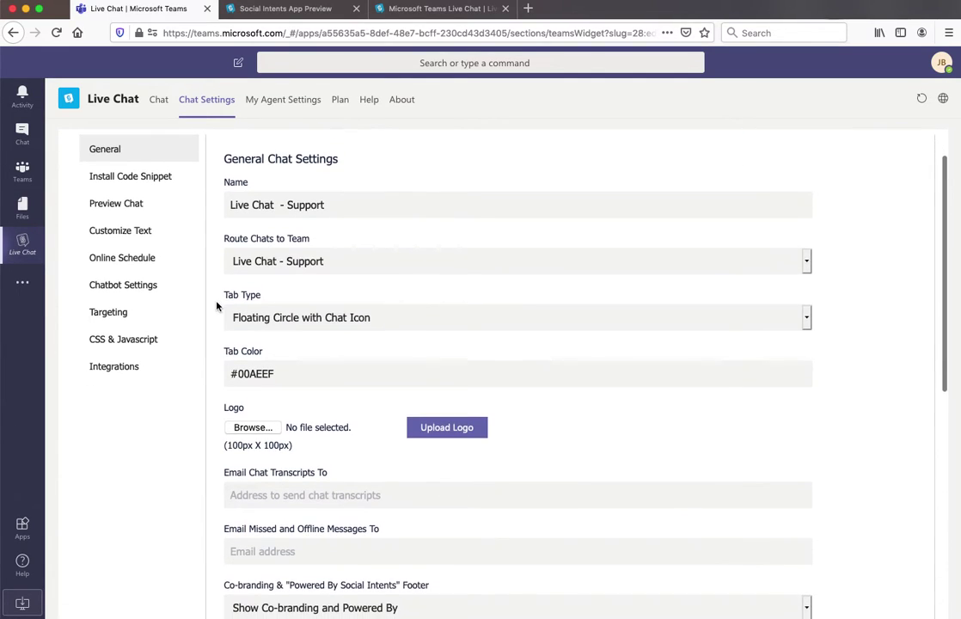
left_click(333, 268)
left_click(334, 268)
left_click(324, 261)
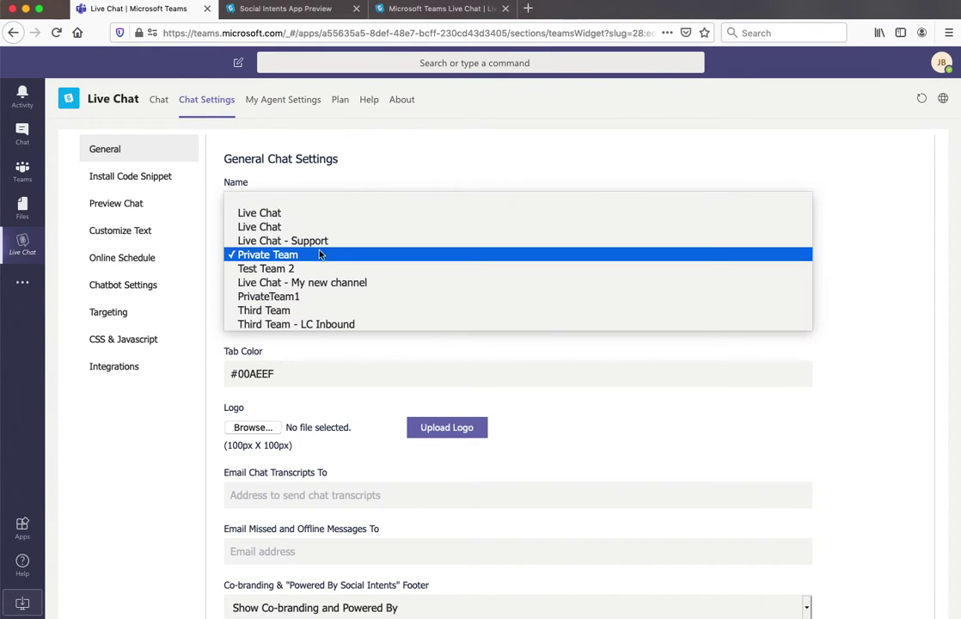
left_click(317, 248)
Step: Examine the remaining general chat settings, from the tab color and logo to the standalone chat URL and feature toggles
left_click(305, 378)
scroll(305, 378, "down", 4)
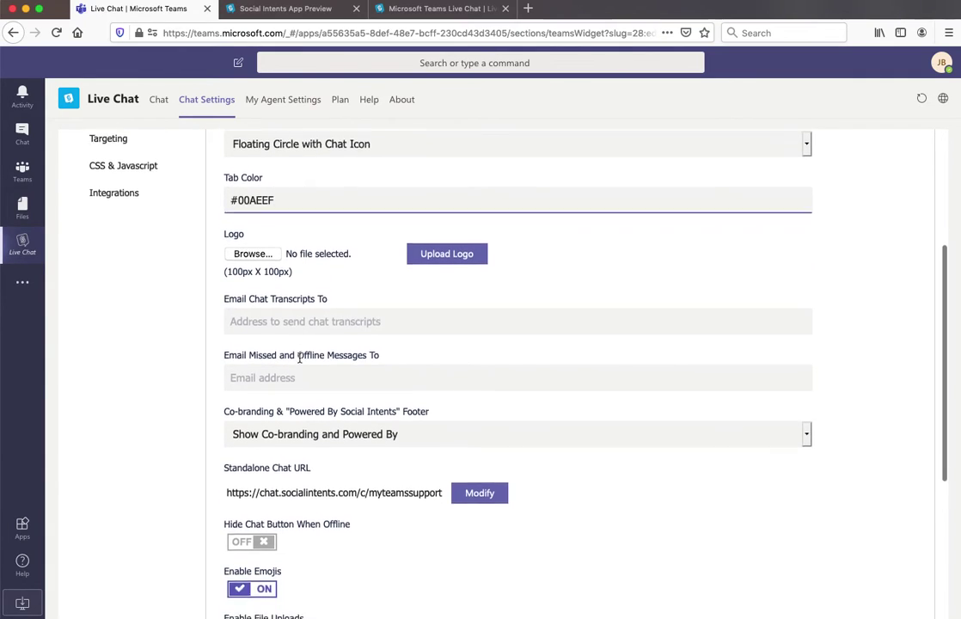
scroll(299, 357, "down", 3)
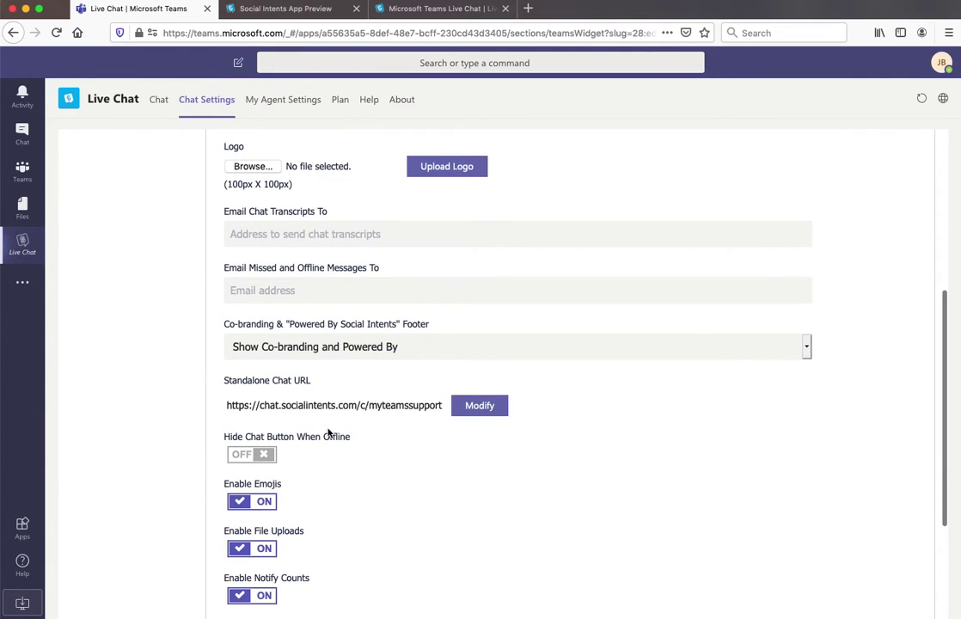
scroll(325, 432, "down", 1)
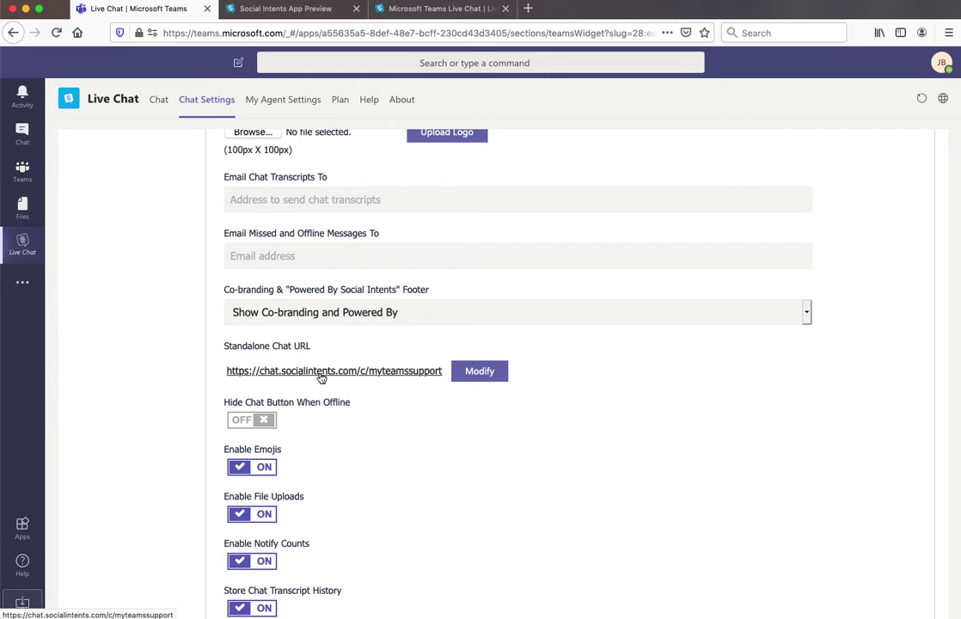
scroll(320, 378, "up", 5)
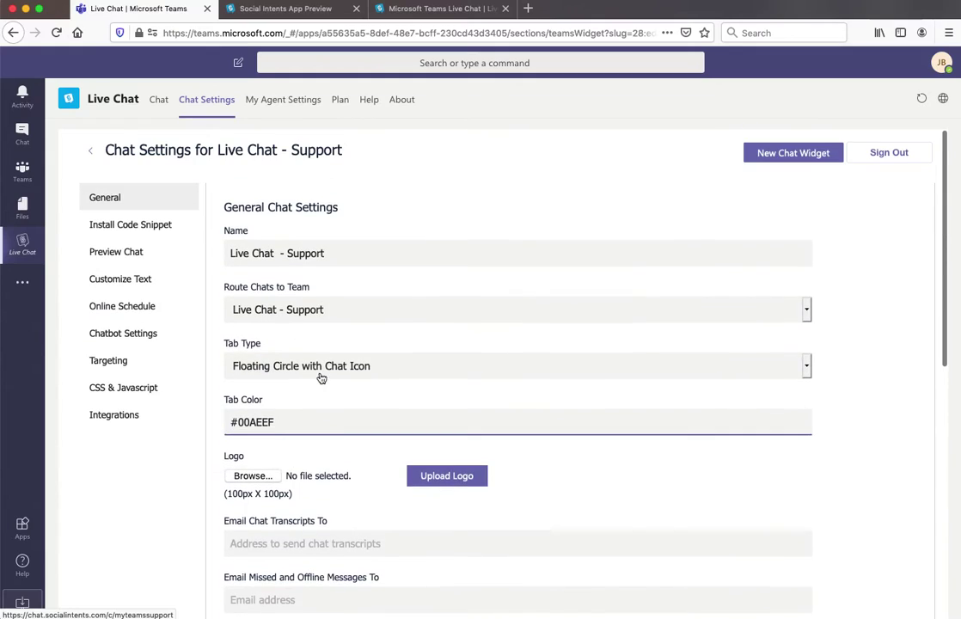
Step: Review the Support widget's install code snippet, its chat preview and the customizable pre-chat text fields
left_click(122, 225)
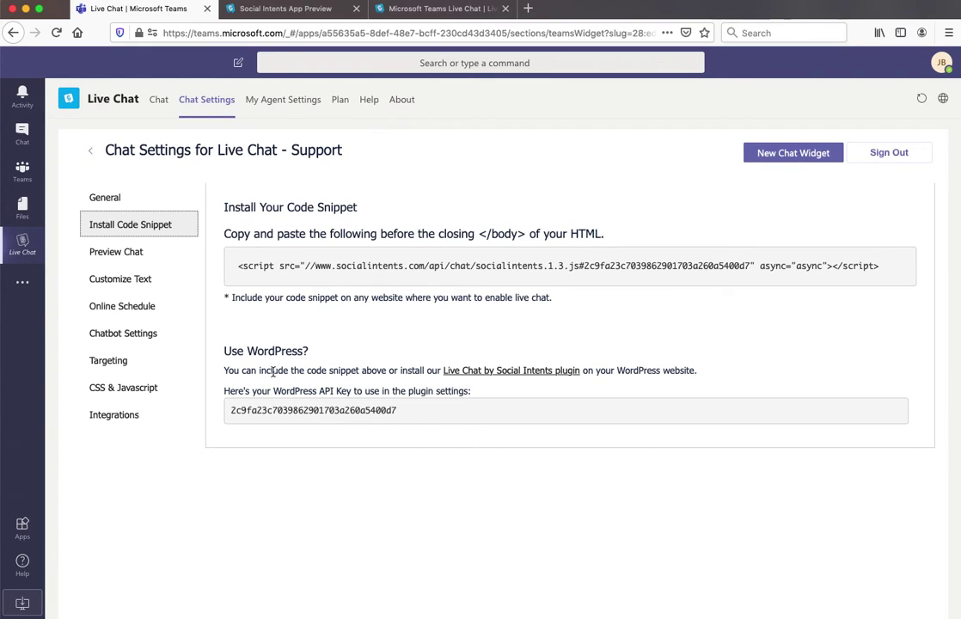
left_click(123, 258)
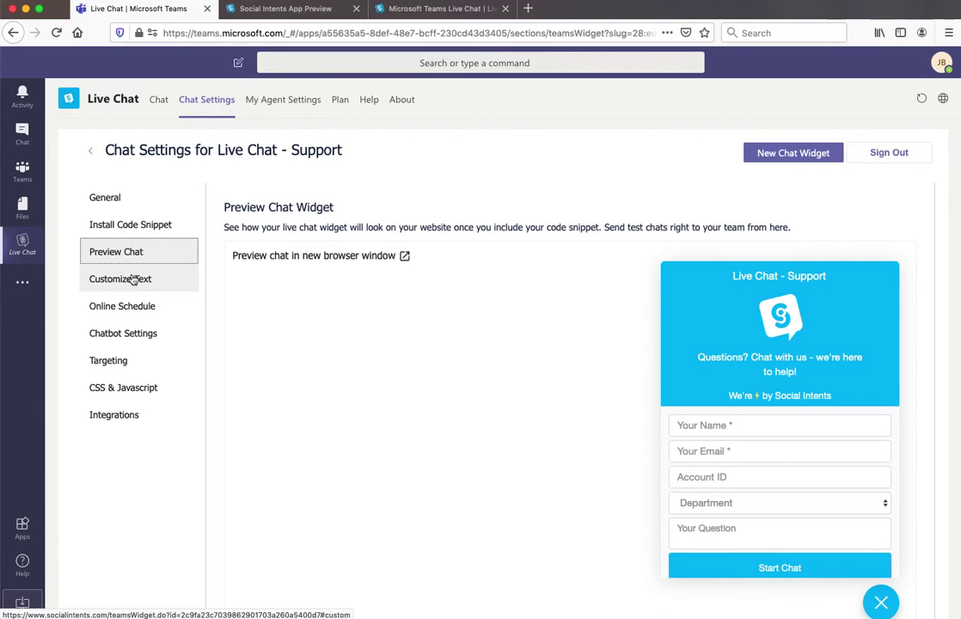
left_click(131, 280)
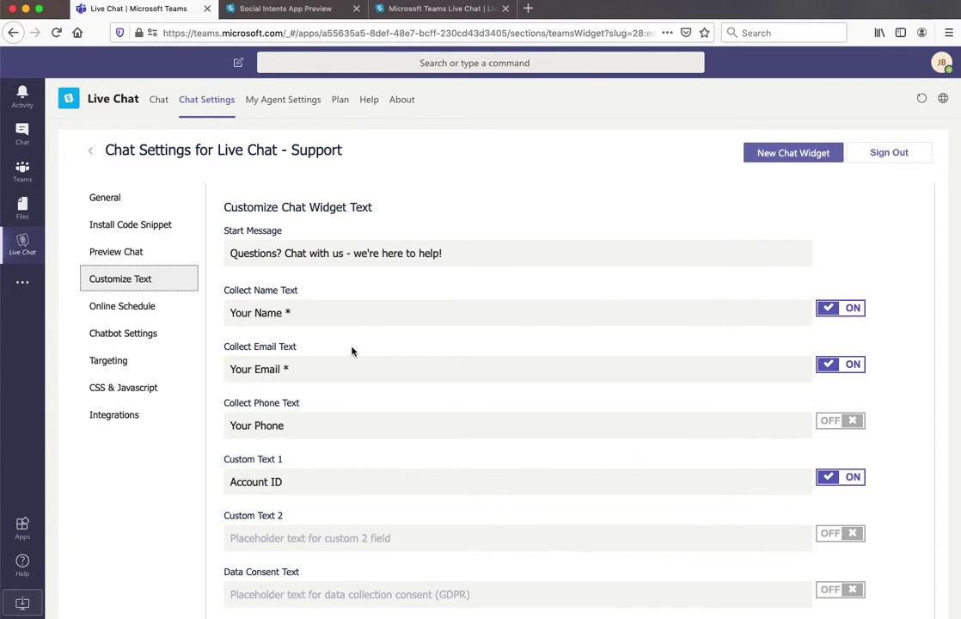
scroll(352, 349, "down", 1)
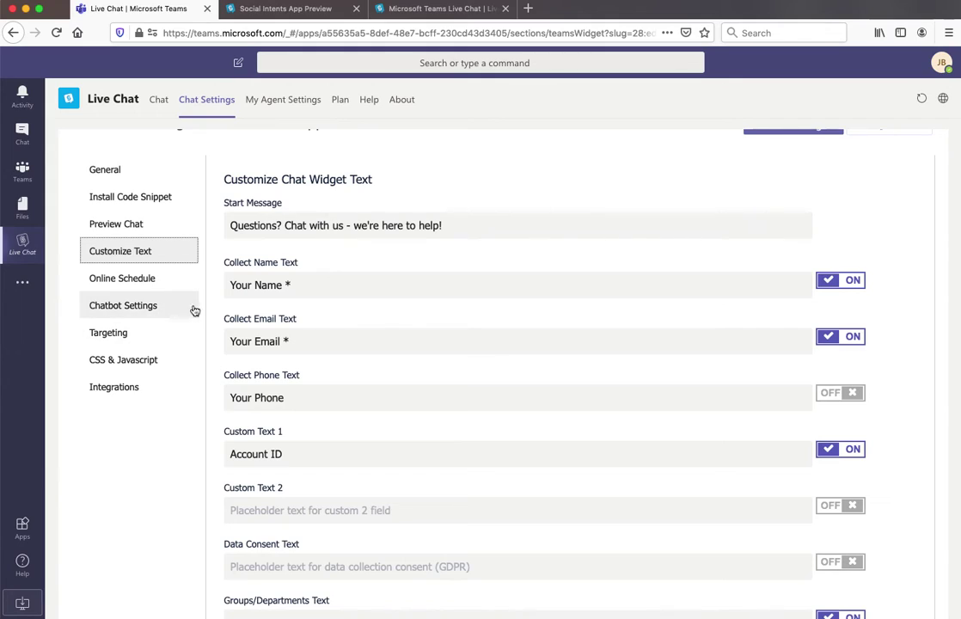
Step: Bring up the widget's online/offline schedule and enable the live chat schedule
left_click(133, 280)
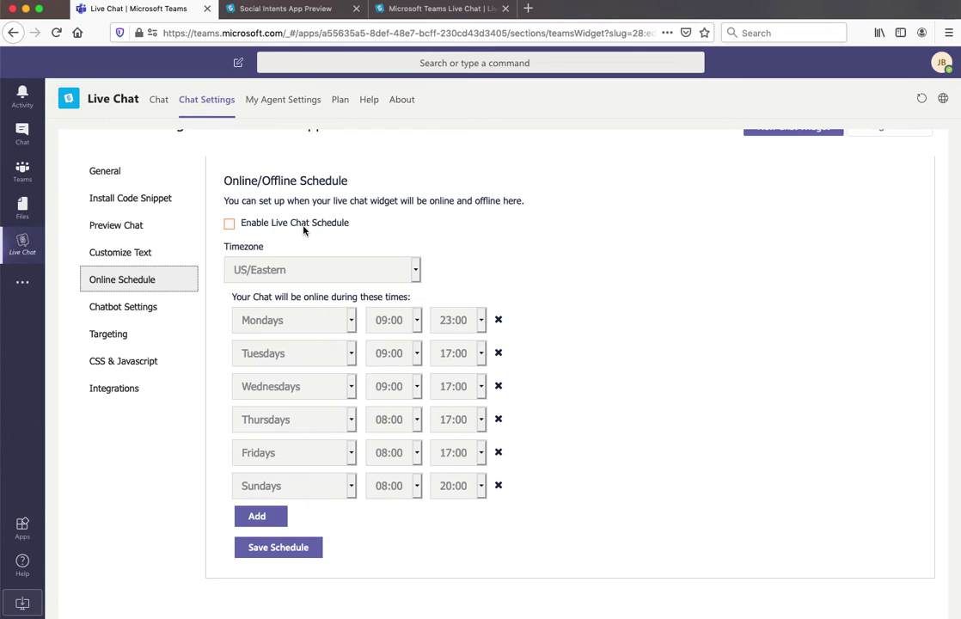
left_click(230, 224)
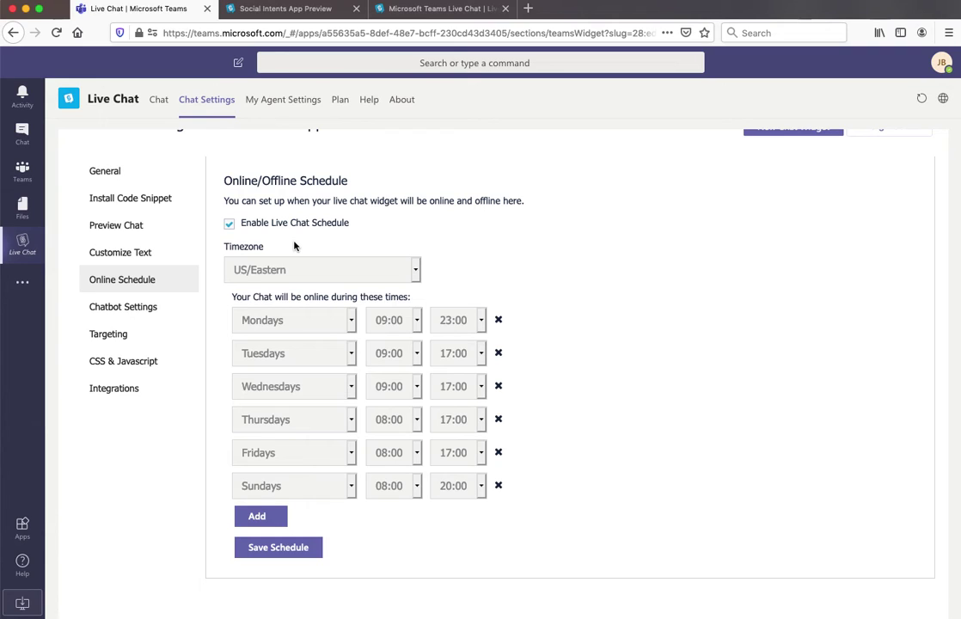
Step: Review the widget's chatbot settings, targeting rules and the custom CSS and Javascript fields
left_click(129, 307)
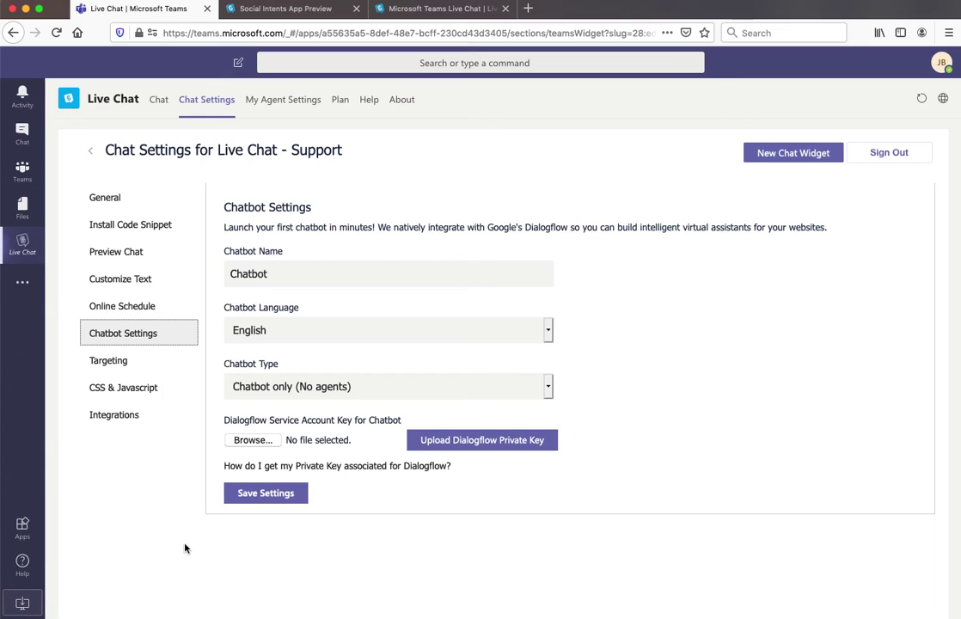
left_click(97, 360)
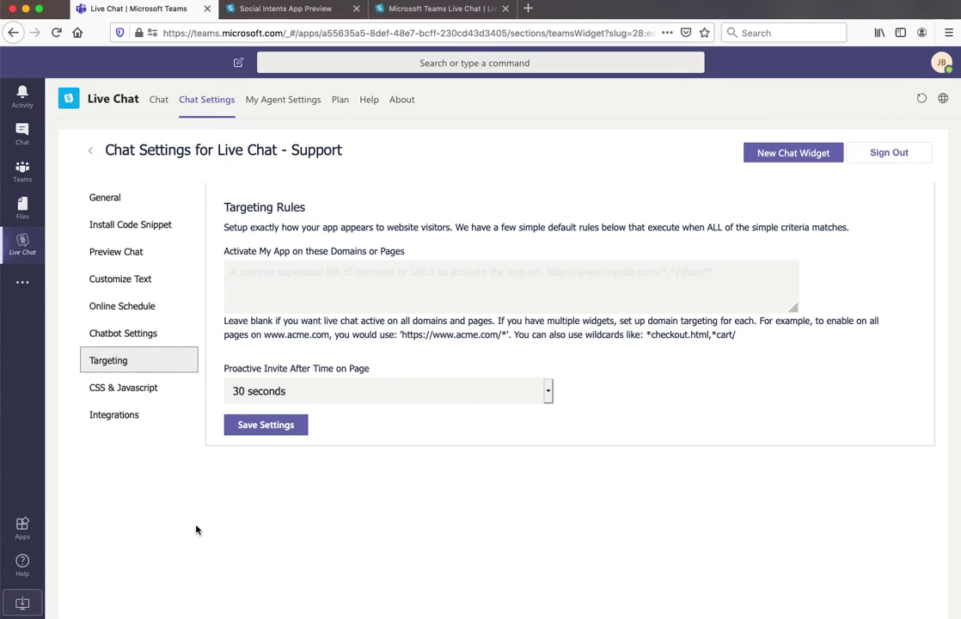
left_click(148, 391)
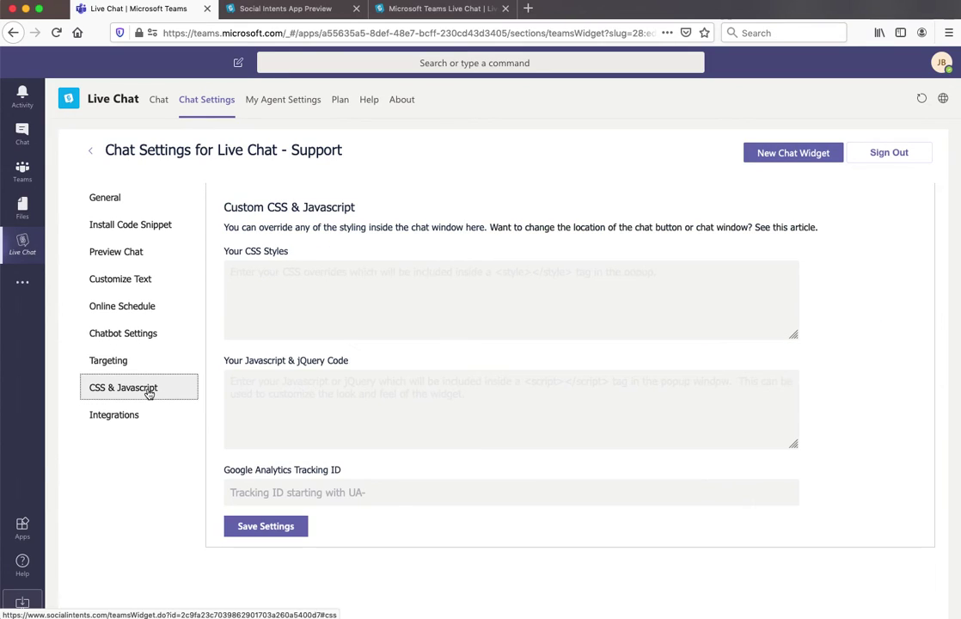
left_click(247, 315)
left_click(259, 395)
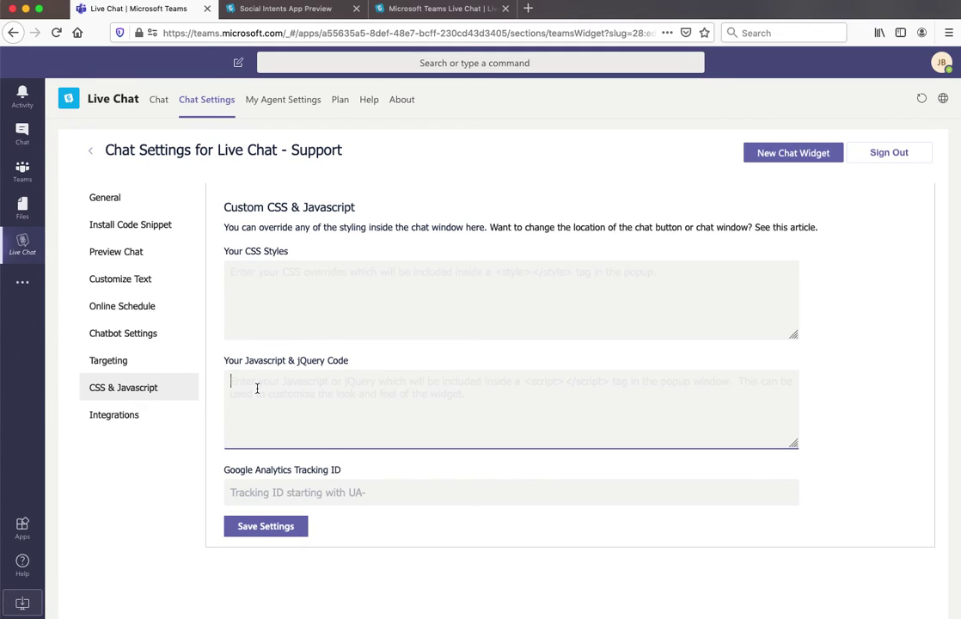
Step: Examine the widget's third-party integrations, including the Zapier connection and the ready-made Zaps
left_click(121, 417)
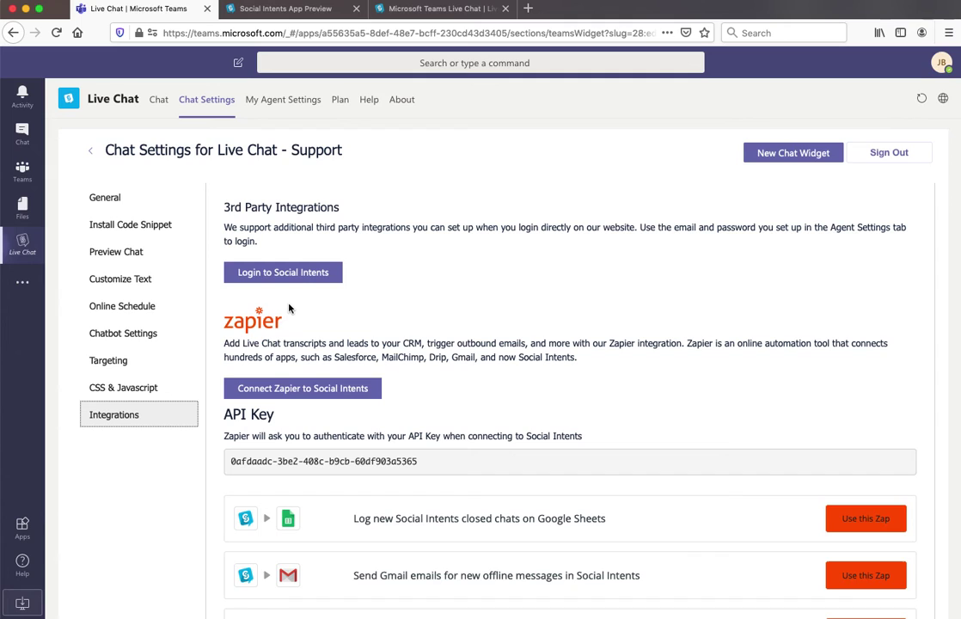
scroll(289, 308, "down", 5)
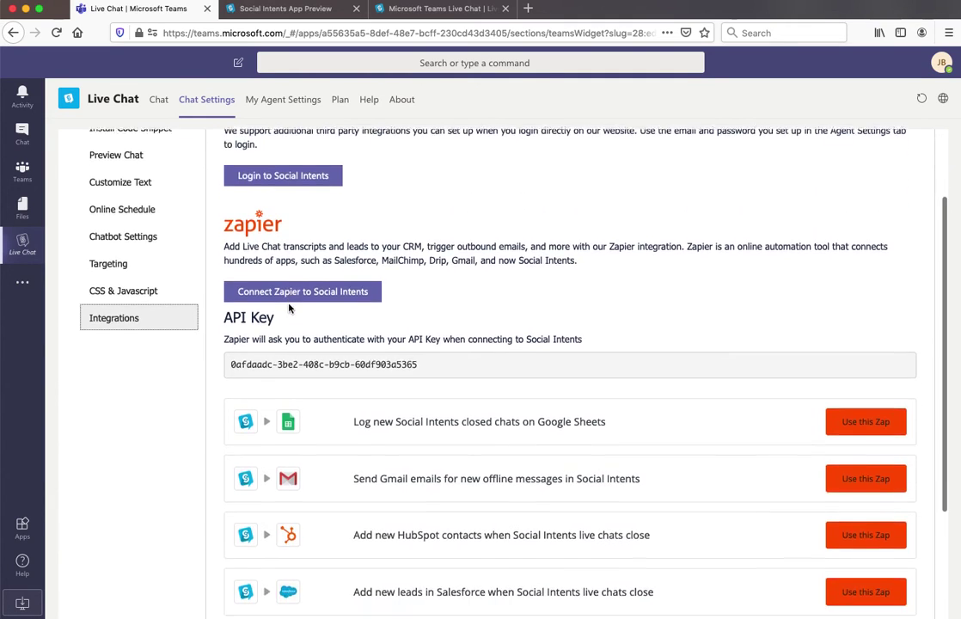
scroll(289, 308, "down", 1)
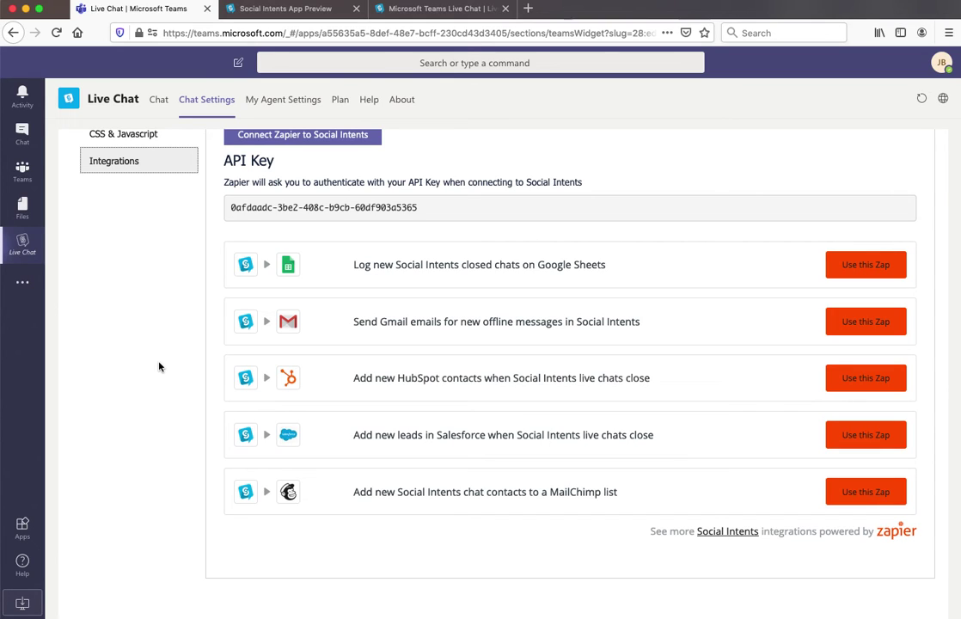
scroll(158, 366, "up", 2)
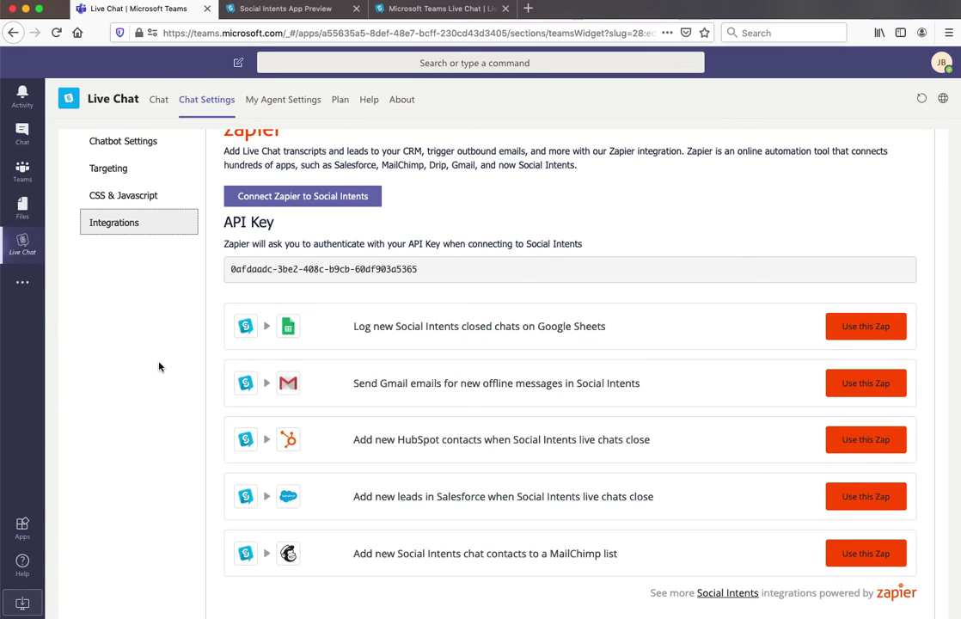
scroll(158, 366, "up", 2)
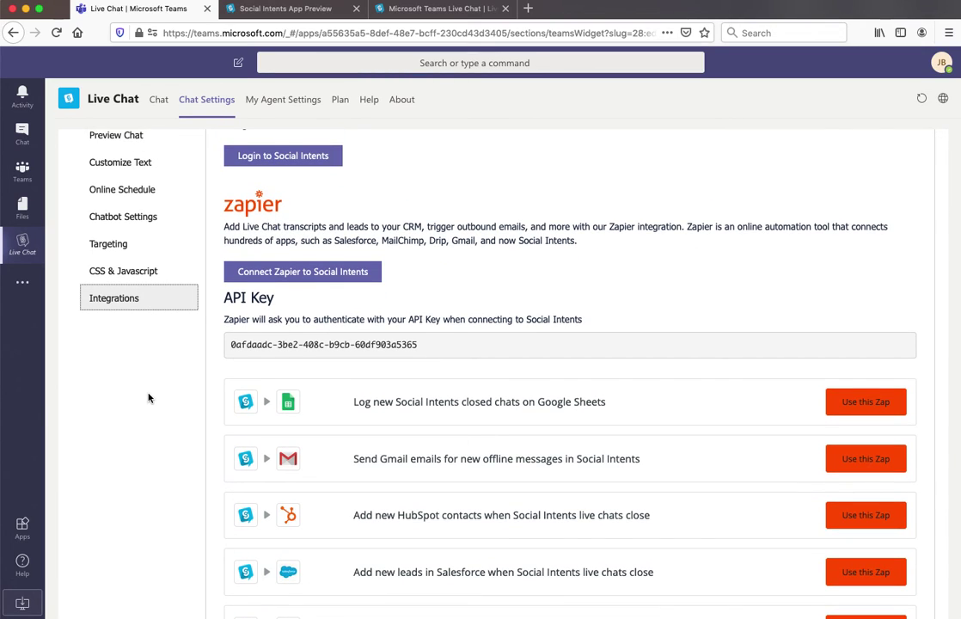
scroll(148, 397, "up", 3)
Step: Review the agent's profile and status settings, and the Basic, Pro and Business subscription plans
left_click(289, 108)
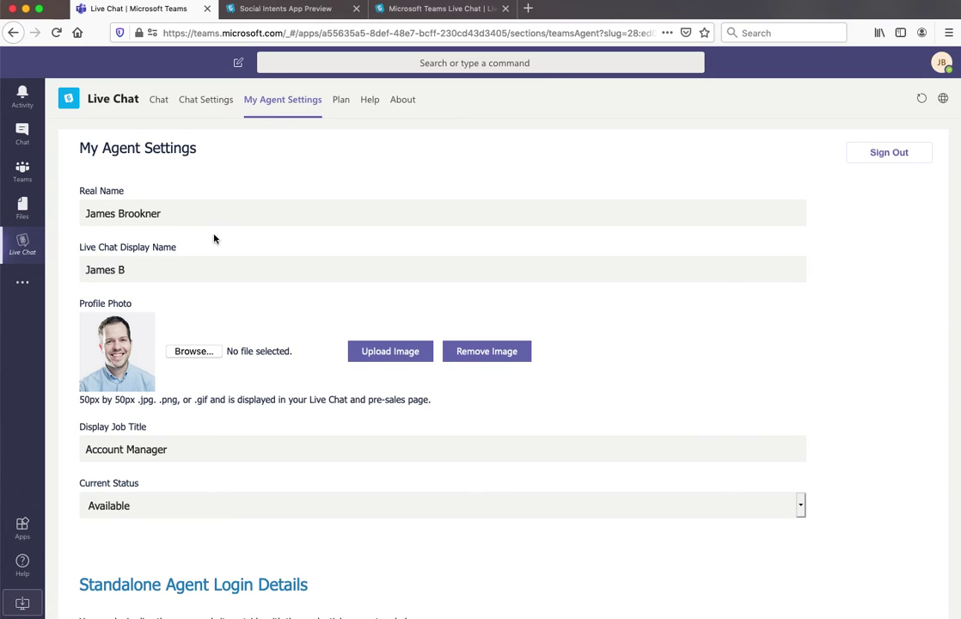
scroll(214, 237, "down", 1)
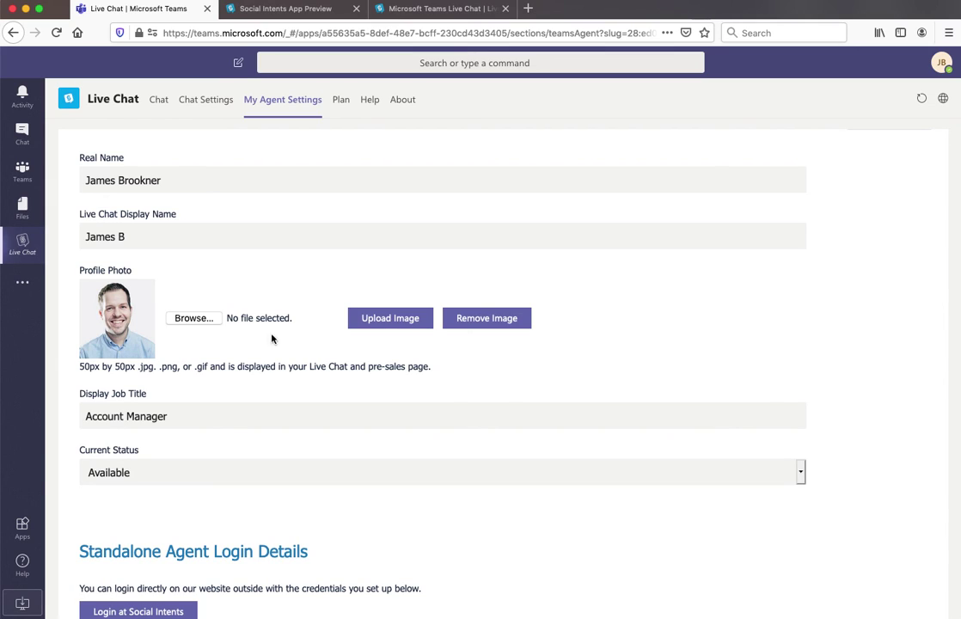
scroll(263, 260, "up", 2)
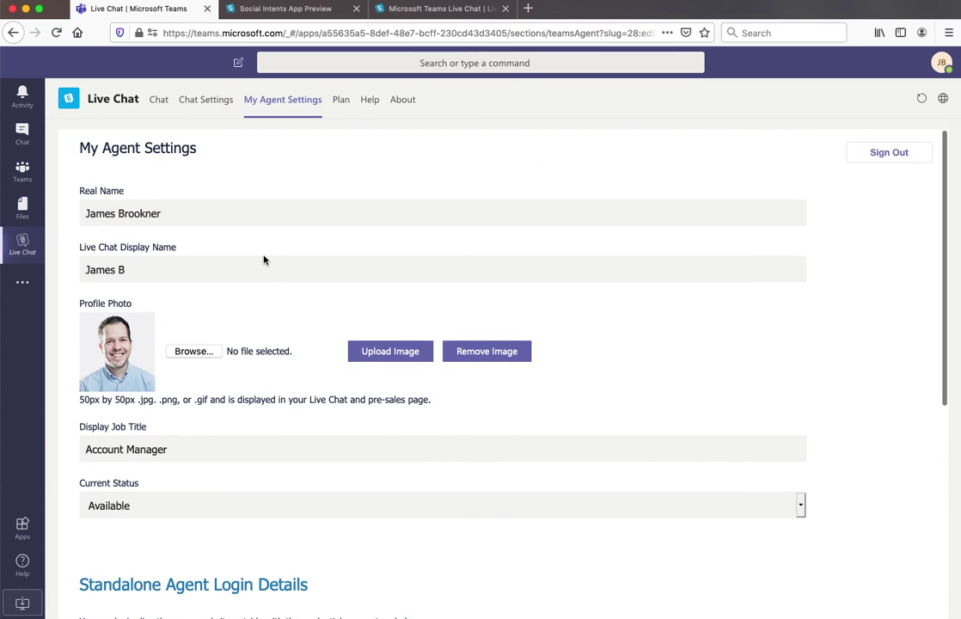
left_click(341, 102)
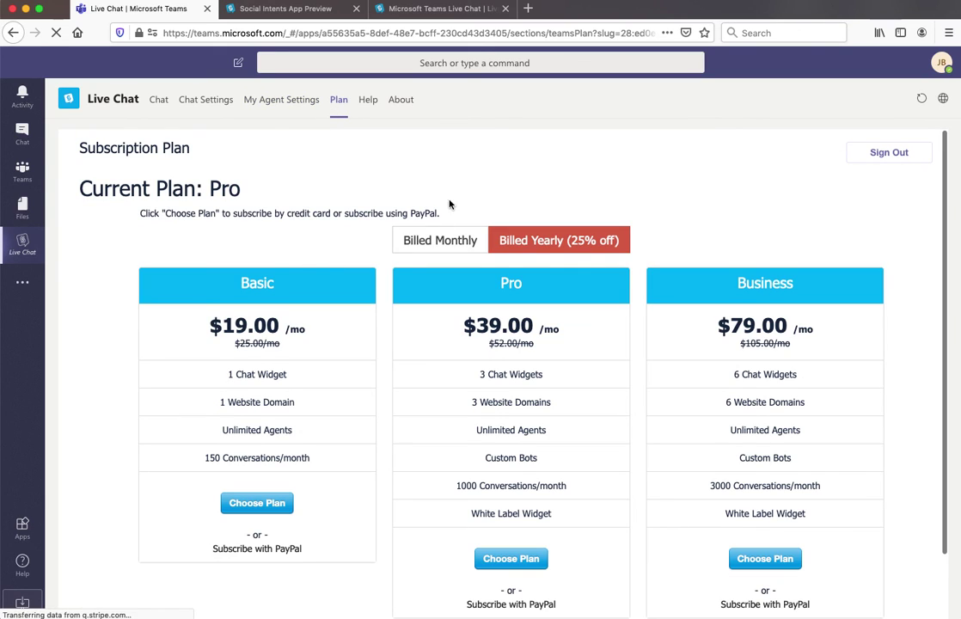
Step: View the Microsoft Teams Live Chat knowledge base from the app's help, and return to the chat widget list in Teams
left_click(367, 105)
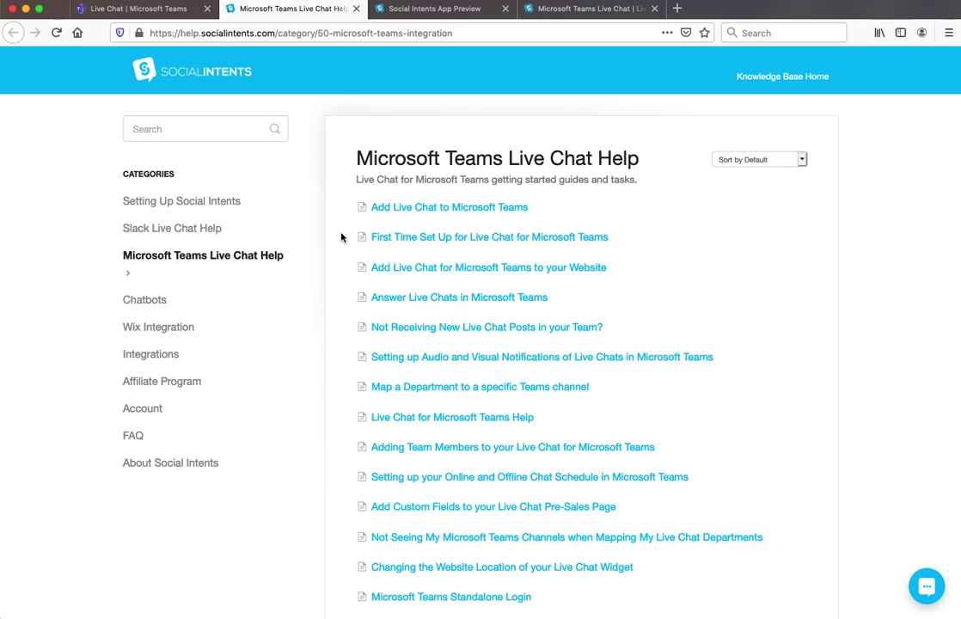
left_click(135, 11)
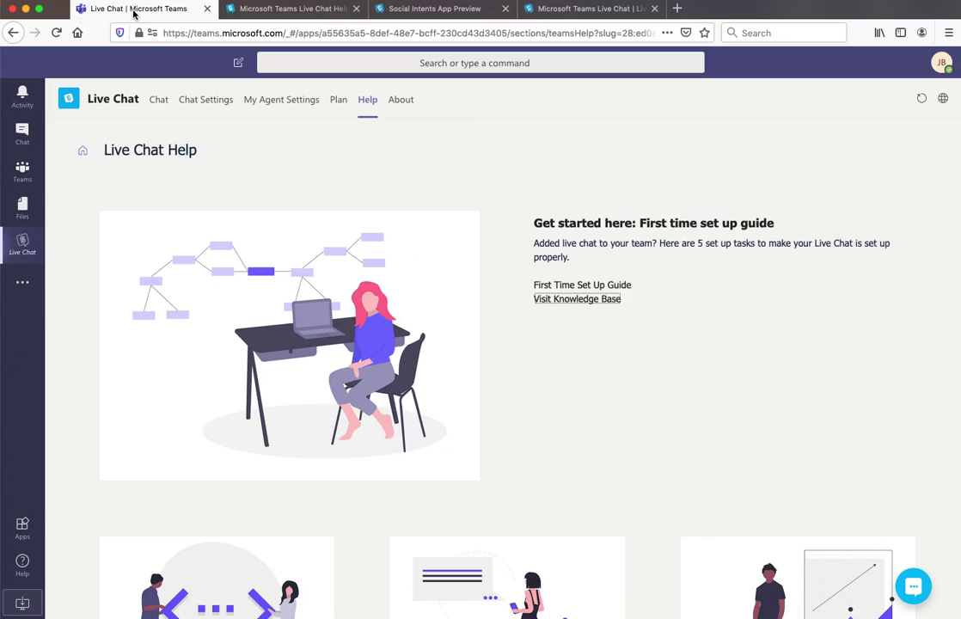
left_click(156, 104)
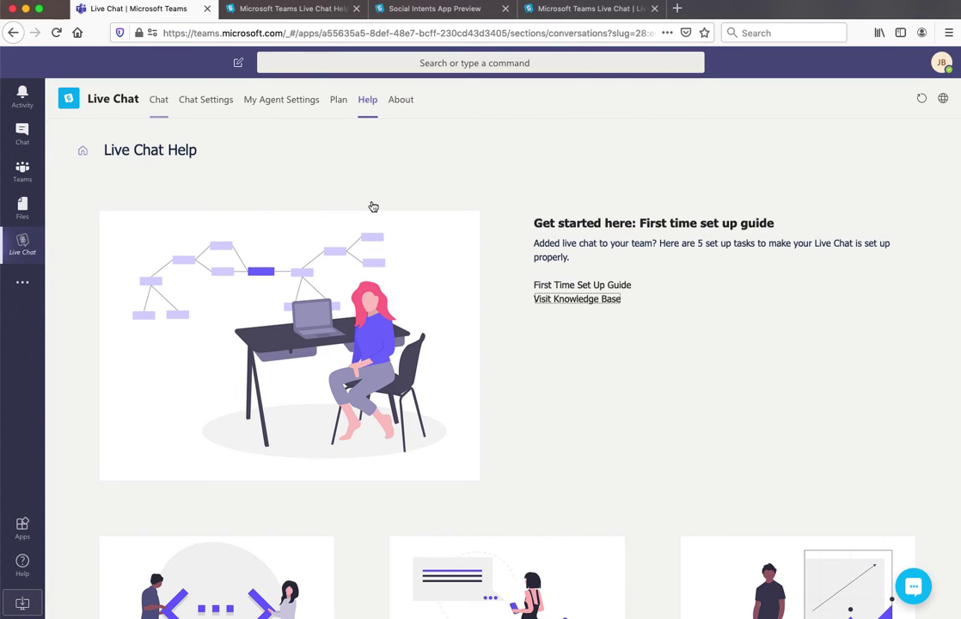
left_click(213, 100)
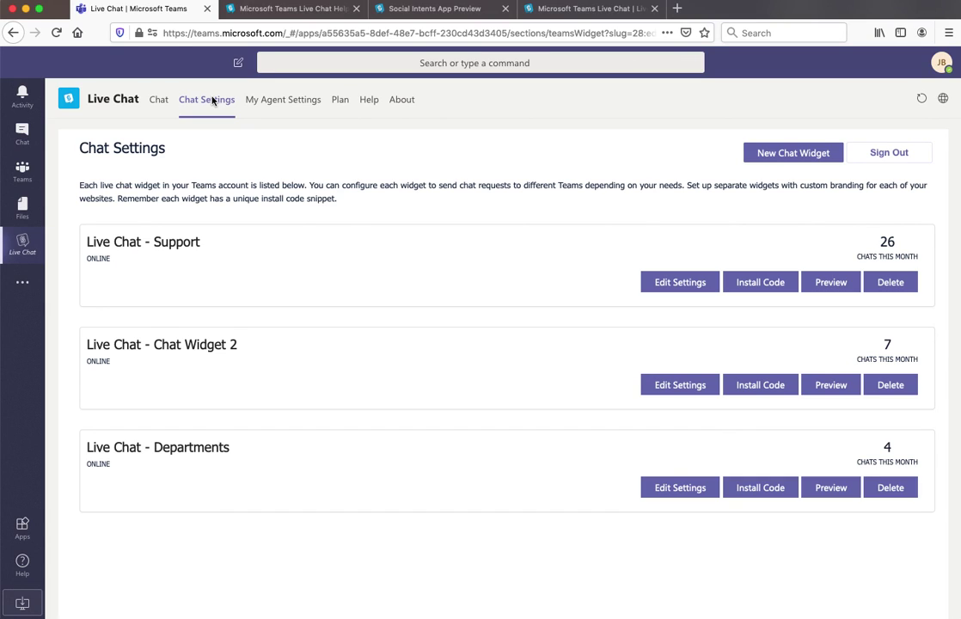